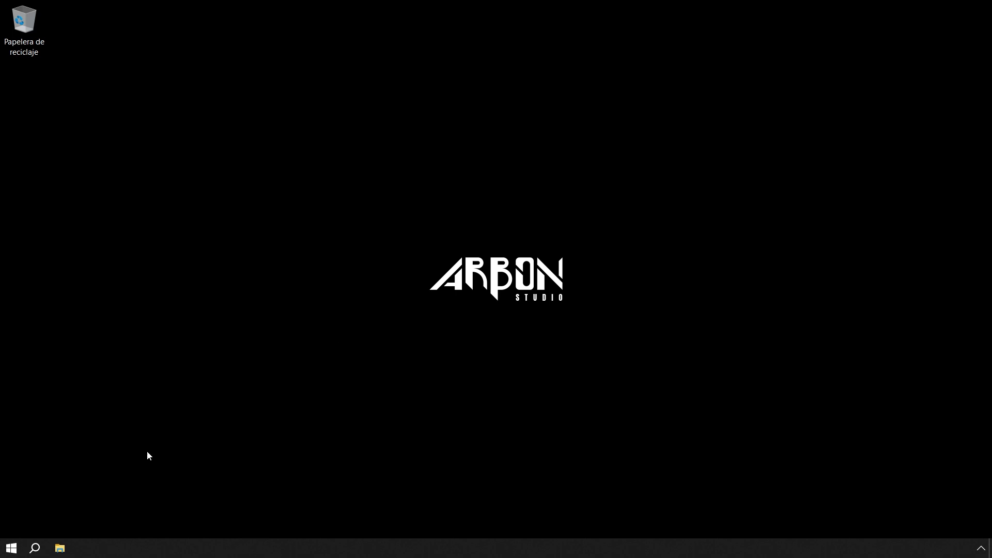
# Step: Search Windows for "panel" and open the Control Panel (Panel de control)
pyautogui.click(34, 547)
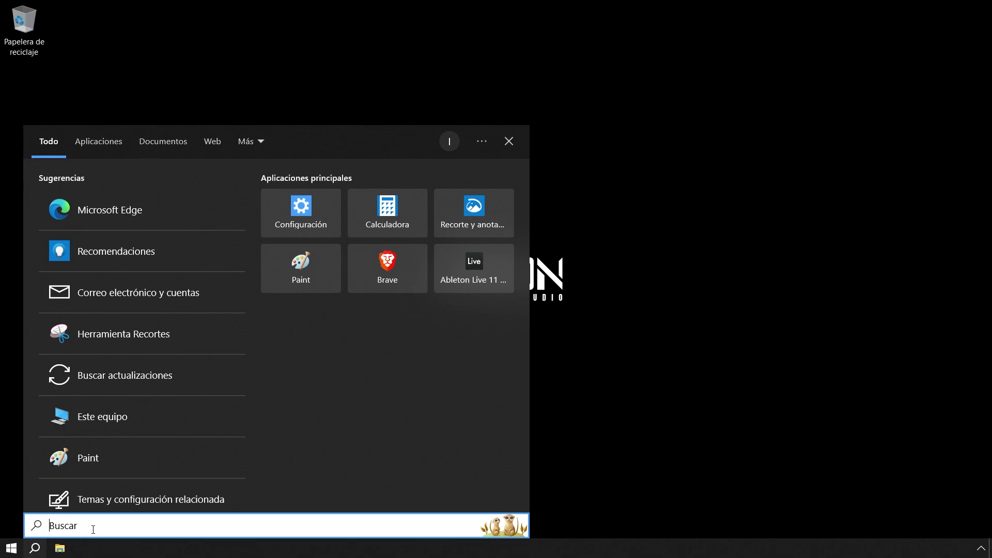
pyautogui.write('p')
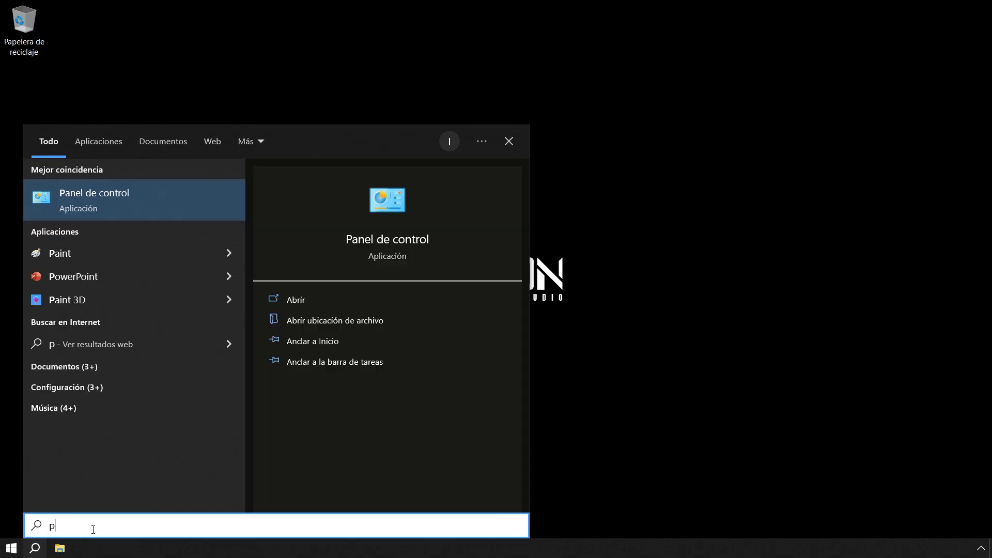
pyautogui.write('anel')
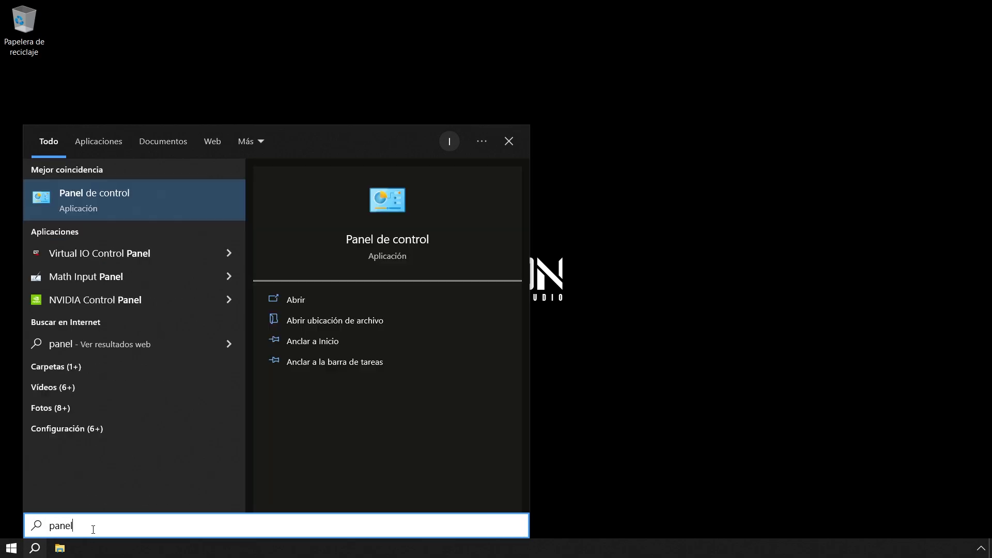
pyautogui.click(393, 239)
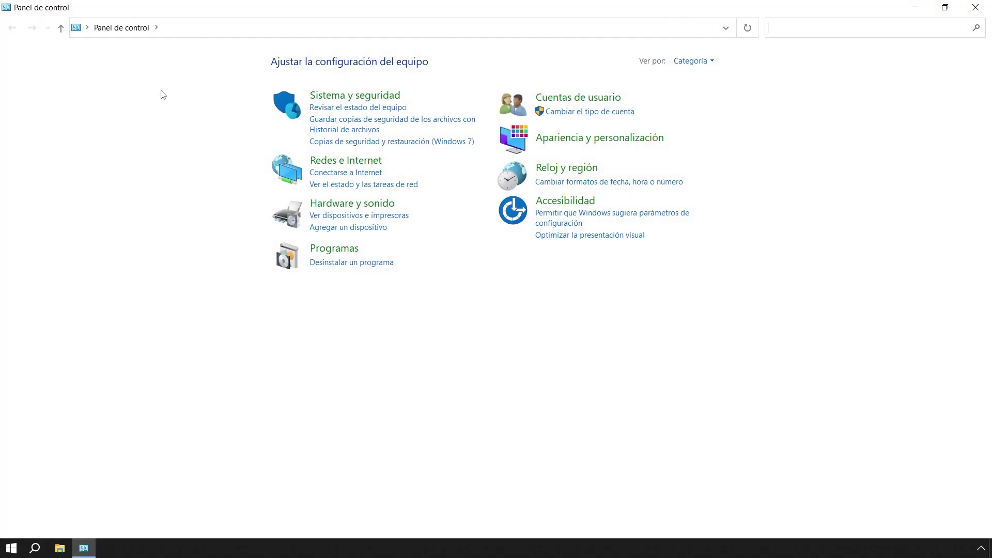
# Step: Open the Sonido settings from the list of all Control Panel items and close the Control Panel window
pyautogui.click(157, 28)
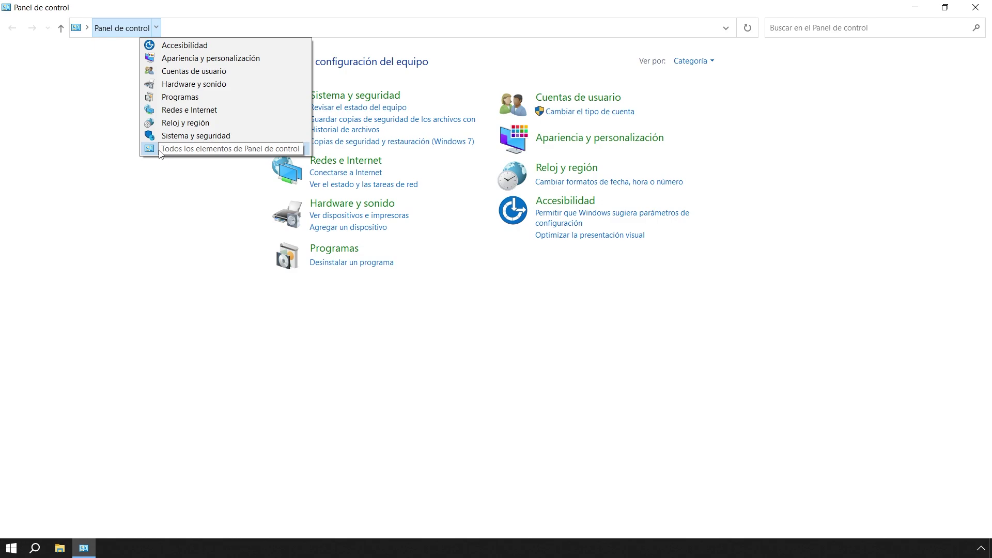
pyautogui.click(160, 150)
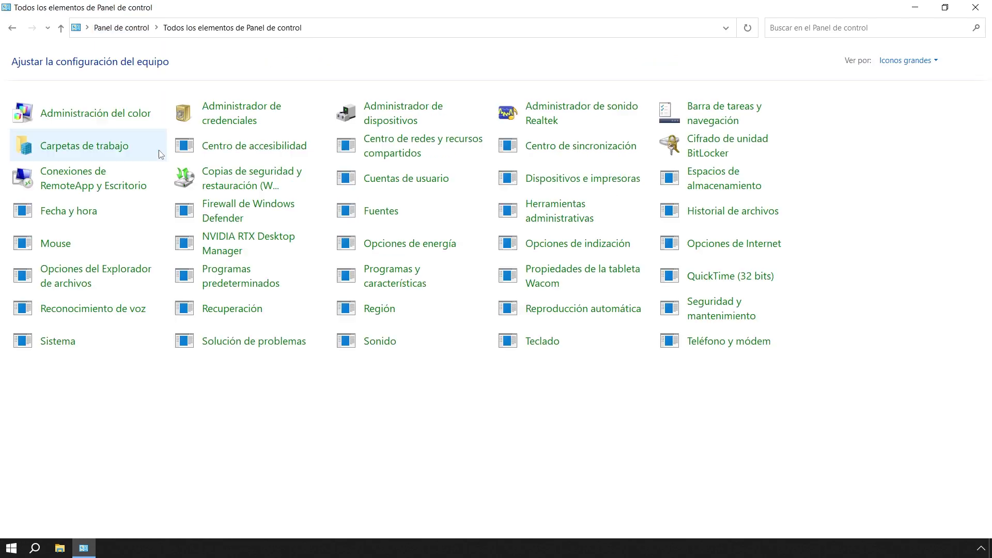
pyautogui.click(378, 346)
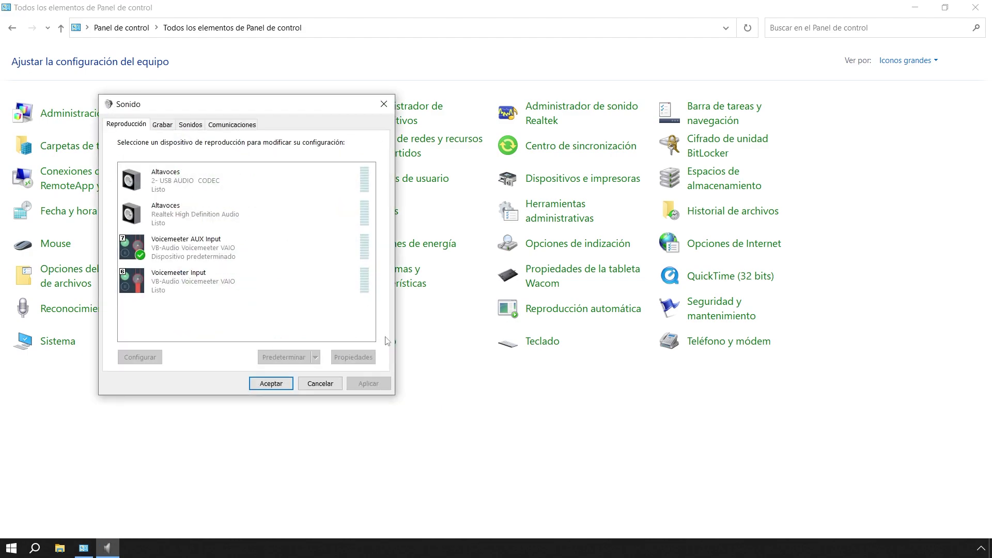
pyautogui.click(976, 8)
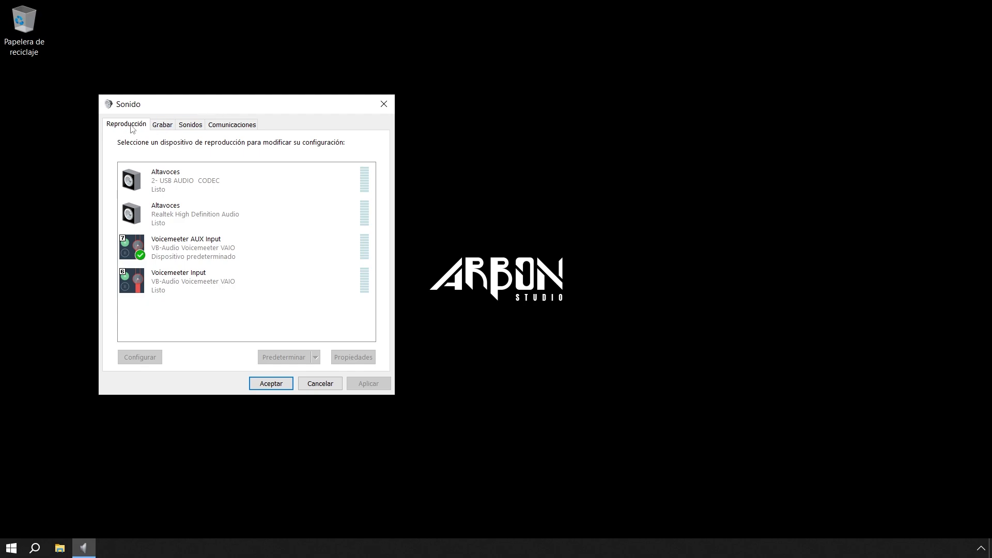
# Step: Look through the recording, system sounds and communications pages of the Sonido settings
pyautogui.click(165, 126)
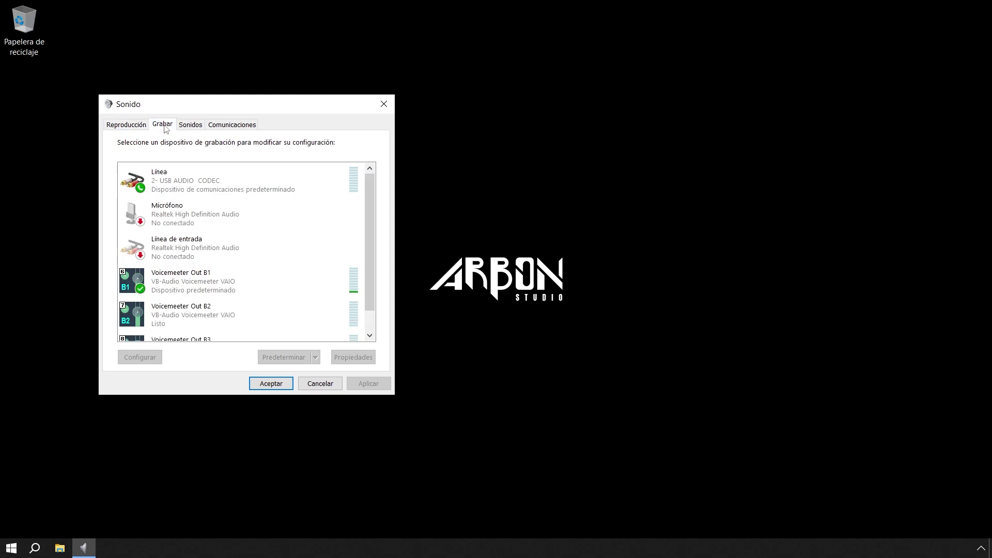
pyautogui.click(187, 129)
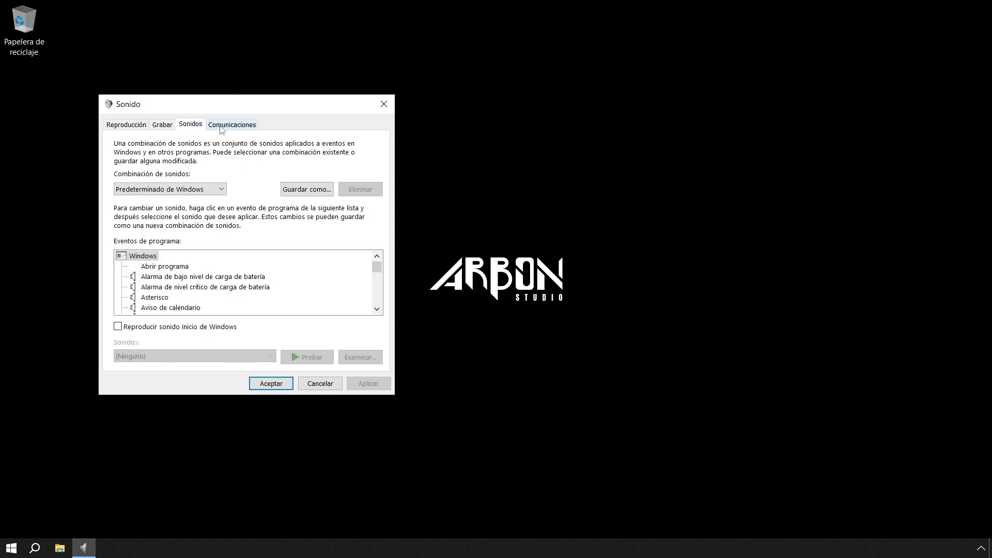
pyautogui.click(221, 129)
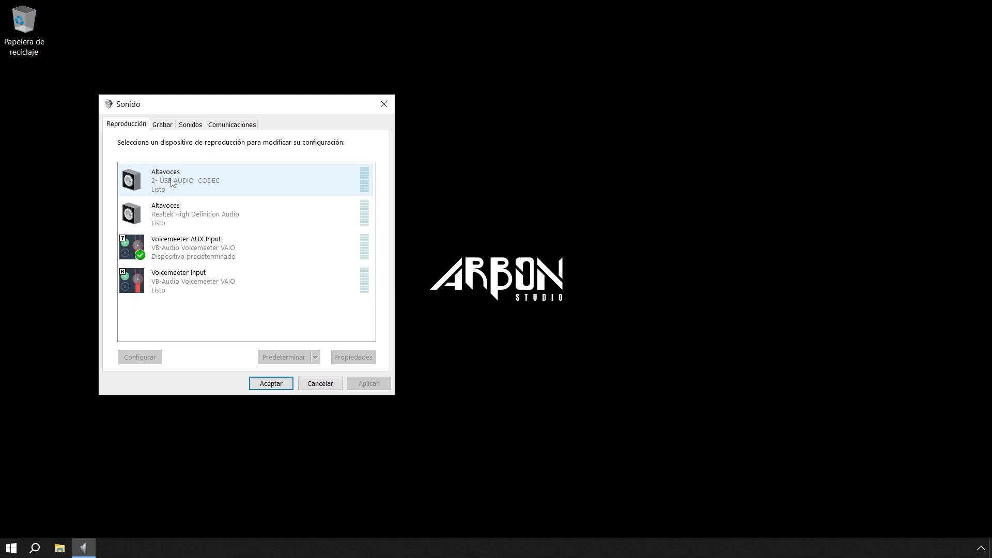
# Step: Open the properties of the USB AUDIO CODEC speakers and place that window beside the Sonido window
pyautogui.click(191, 181)
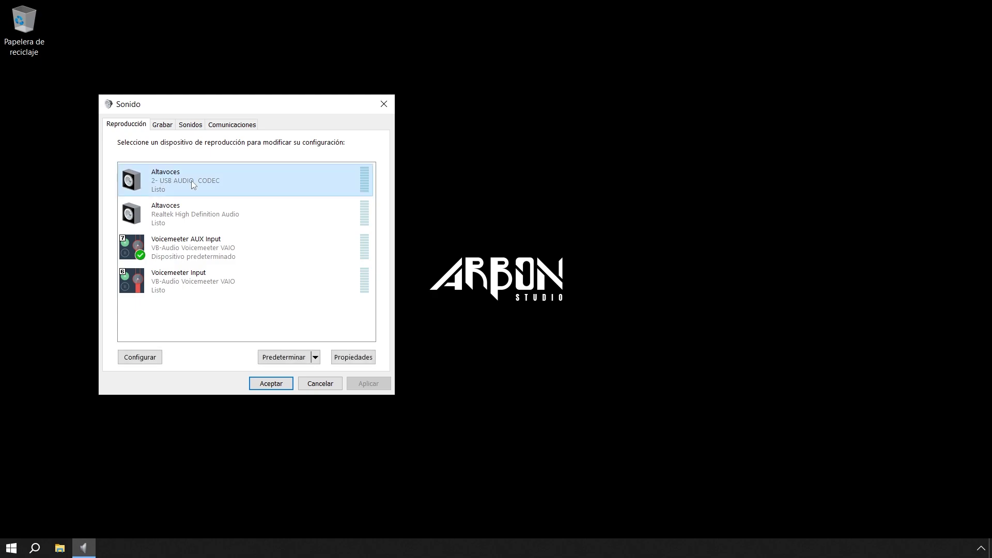
pyautogui.rightClick(191, 181)
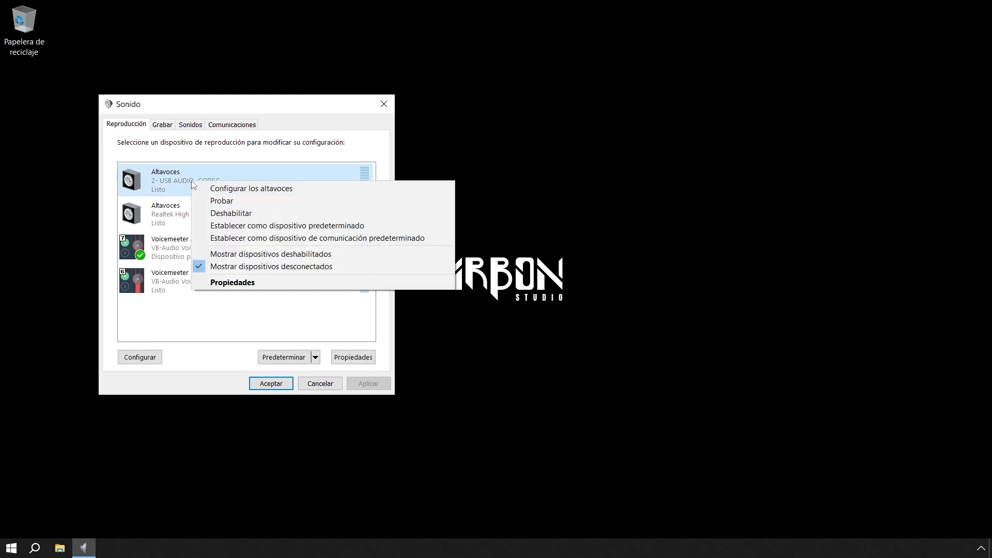
pyautogui.click(234, 283)
pyautogui.moveTo(252, 154); pyautogui.dragTo(592, 109)
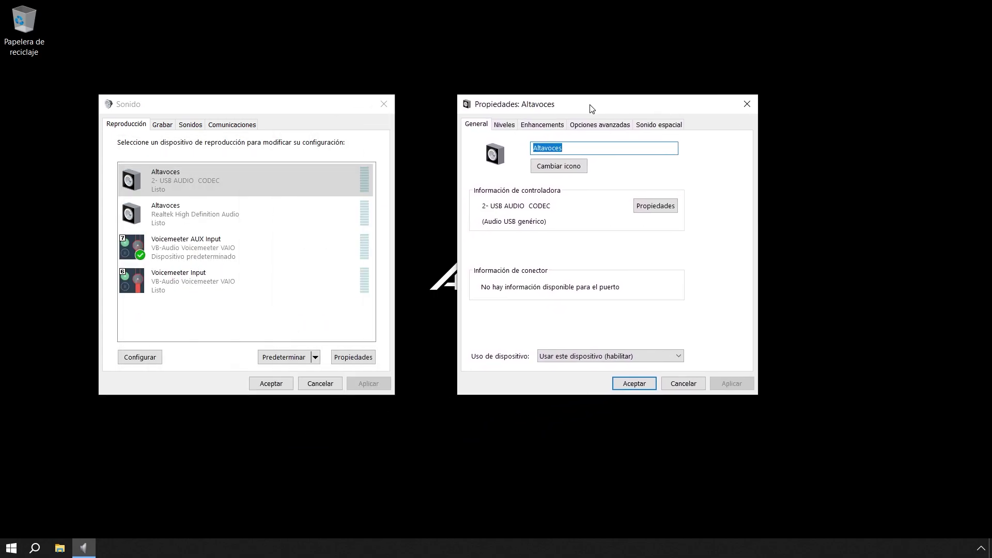
# Step: Check the USB speakers' playback level, showing it in decibels and switching it back to percentage
pyautogui.click(480, 130)
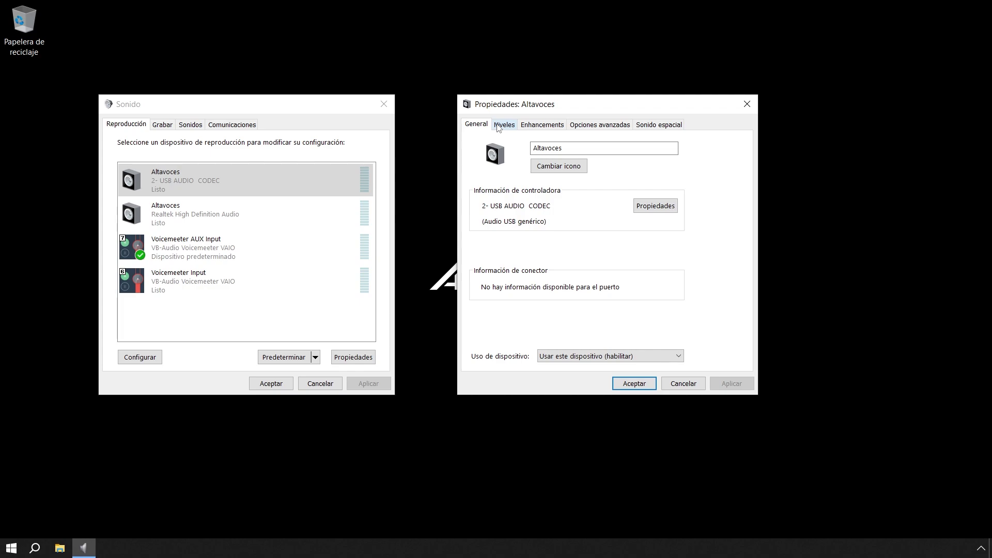
pyautogui.click(498, 125)
pyautogui.moveTo(571, 163)
pyautogui.mouseDown()
pyautogui.moveTo(476, 165)
pyautogui.moveTo(586, 163)
pyautogui.mouseUp()
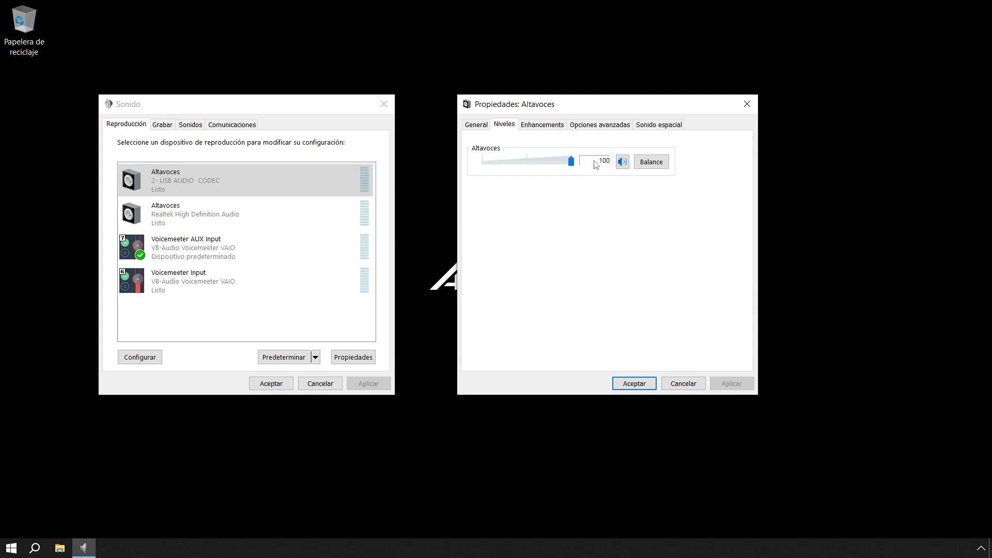
pyautogui.rightClick(596, 164)
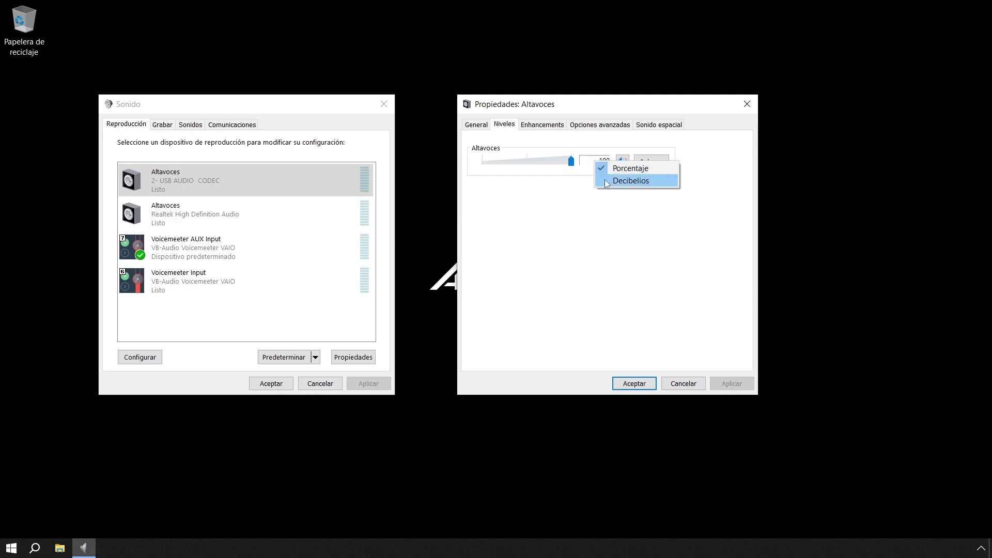
pyautogui.click(603, 181)
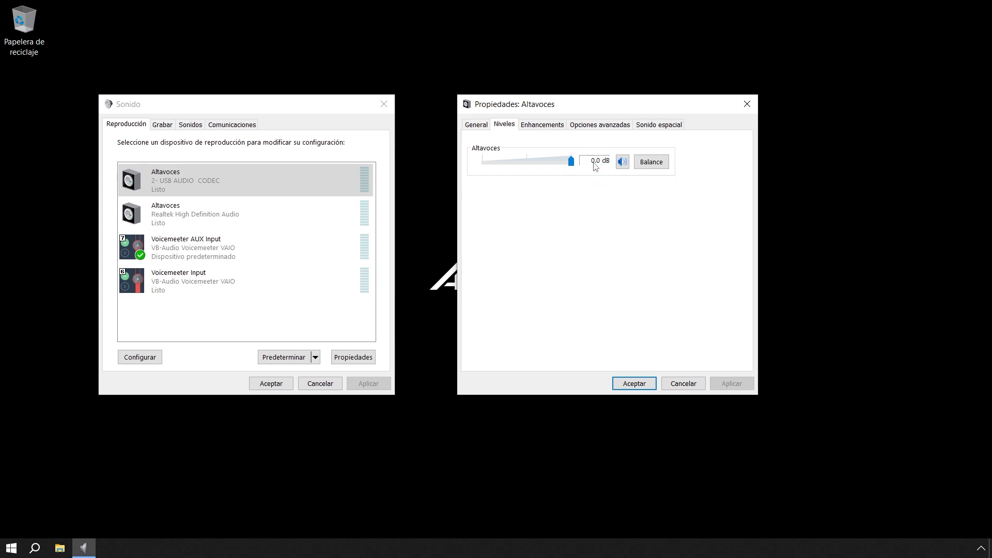
pyautogui.rightClick(595, 164)
pyautogui.click(604, 170)
# Step: Review the USB speakers' enhancements and the available default sample rate and bit depth formats, keeping the current selection
pyautogui.click(542, 125)
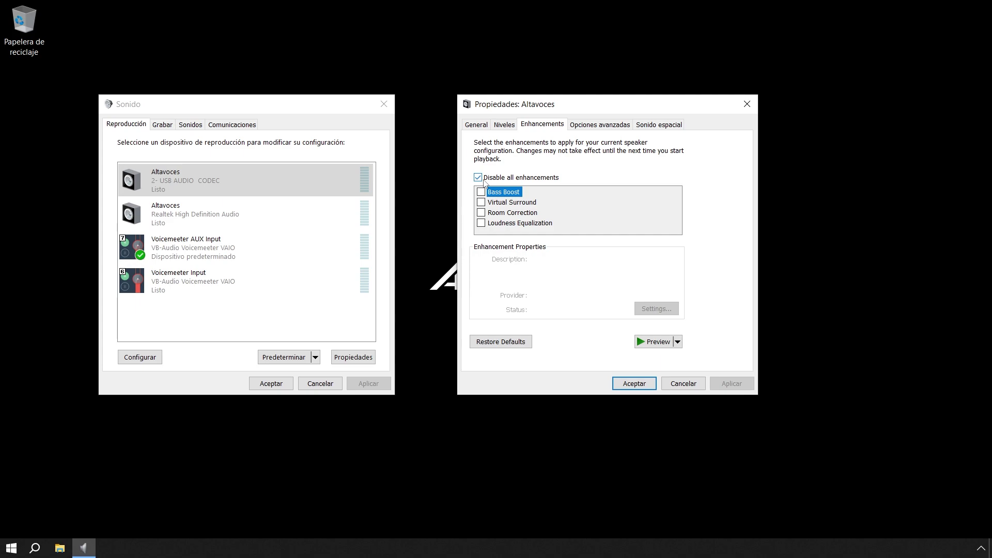
pyautogui.click(594, 129)
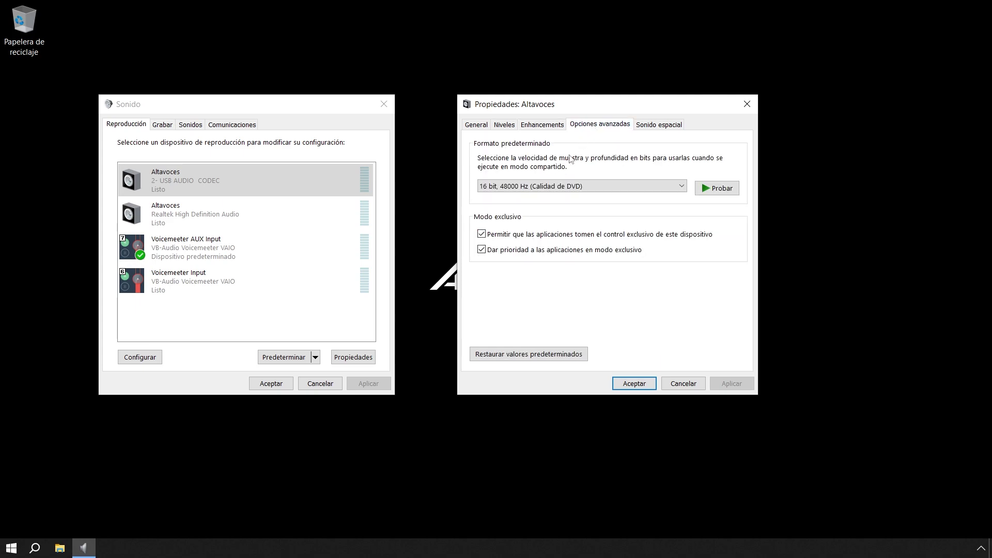
pyautogui.click(575, 189)
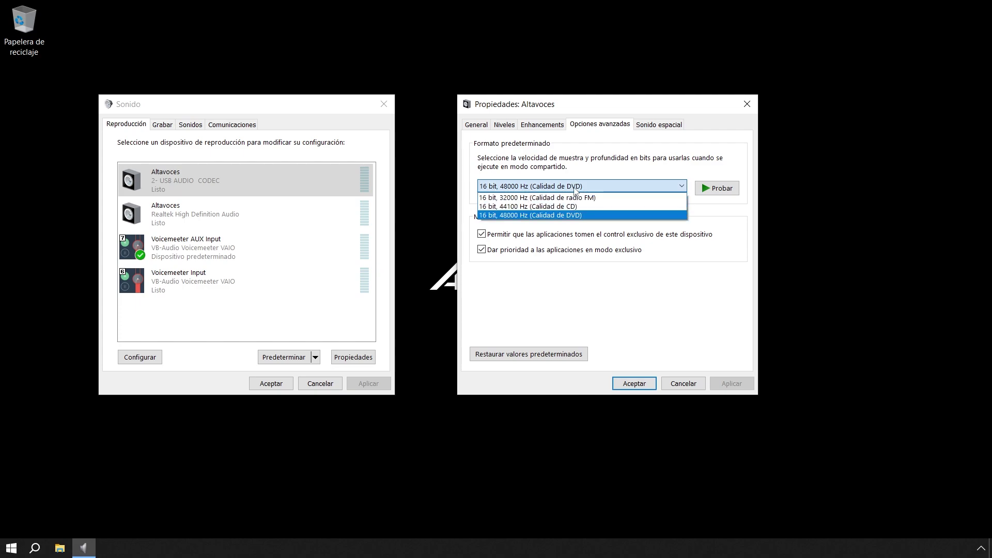
pyautogui.click(576, 189)
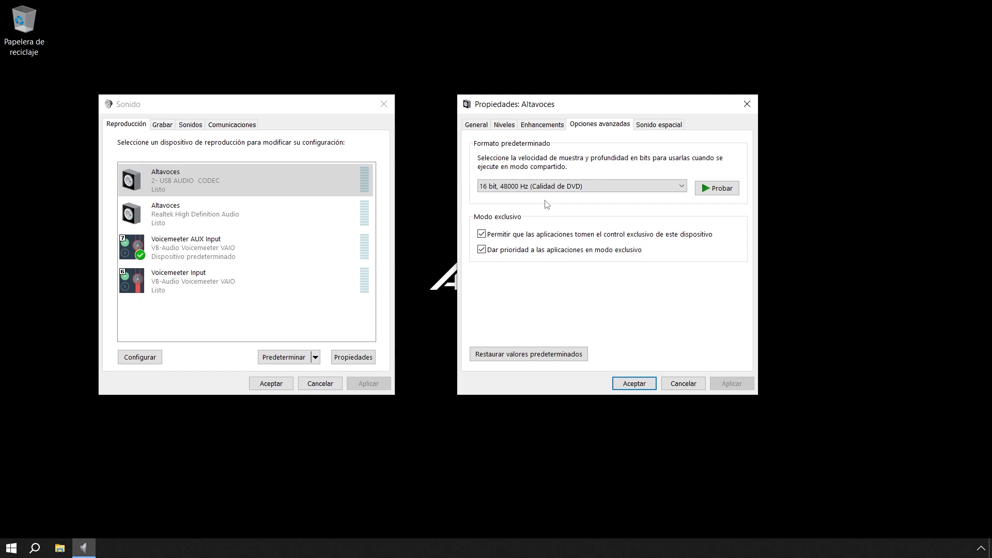
# Step: Check the USB speakers' spatial sound format options and close their properties
pyautogui.click(663, 128)
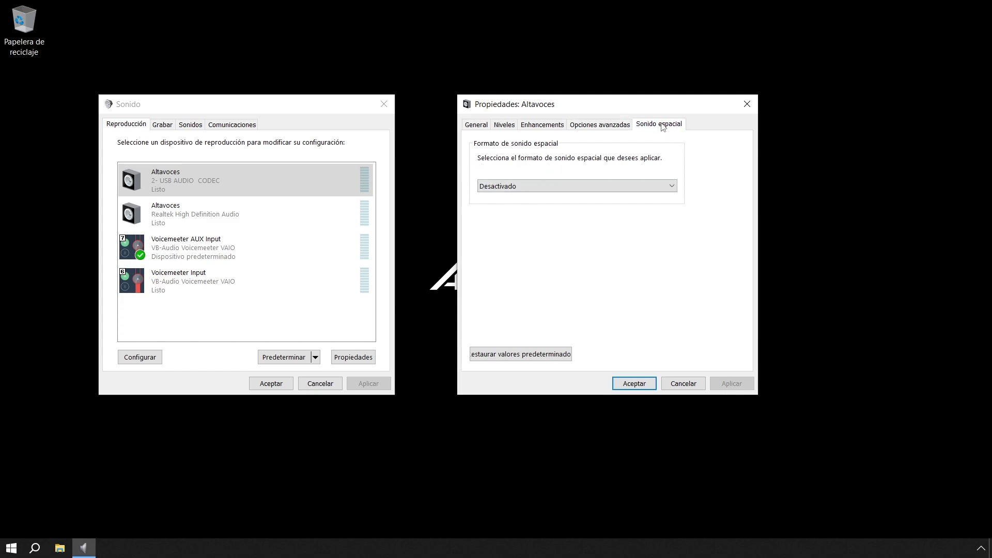
pyautogui.click(651, 188)
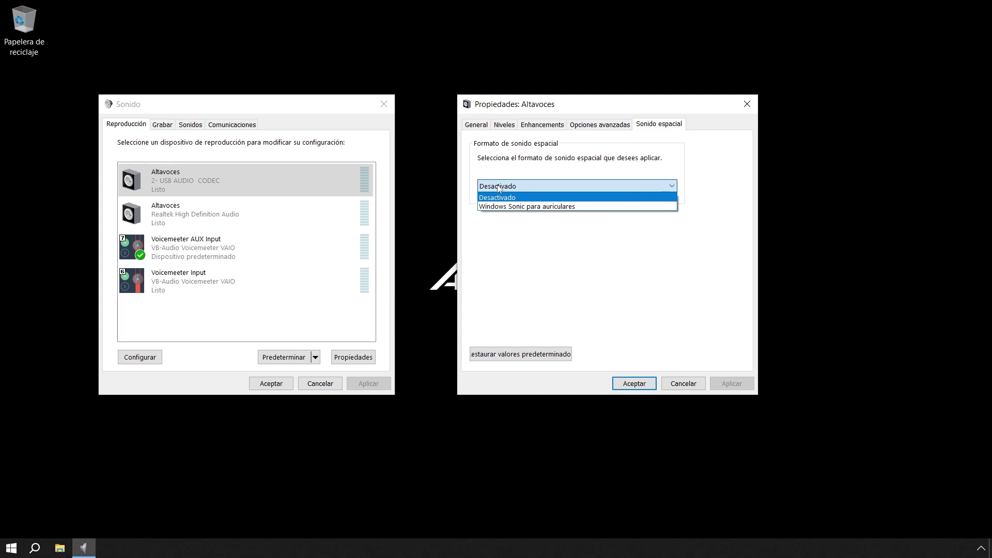
pyautogui.click(630, 167)
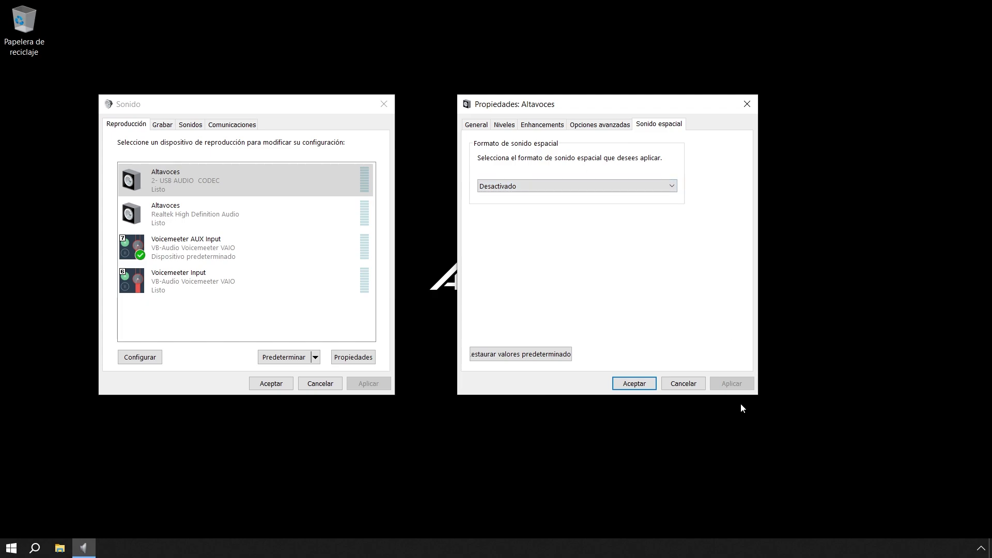
pyautogui.click(745, 111)
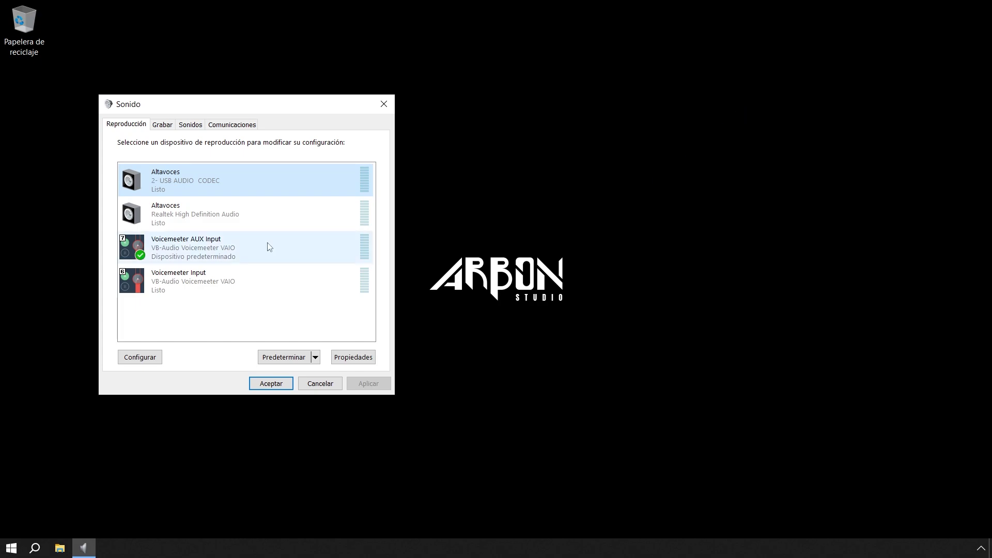
# Step: Open the properties of the Realtek High Definition Audio speakers and place that window beside the Sonido window
pyautogui.click(221, 215)
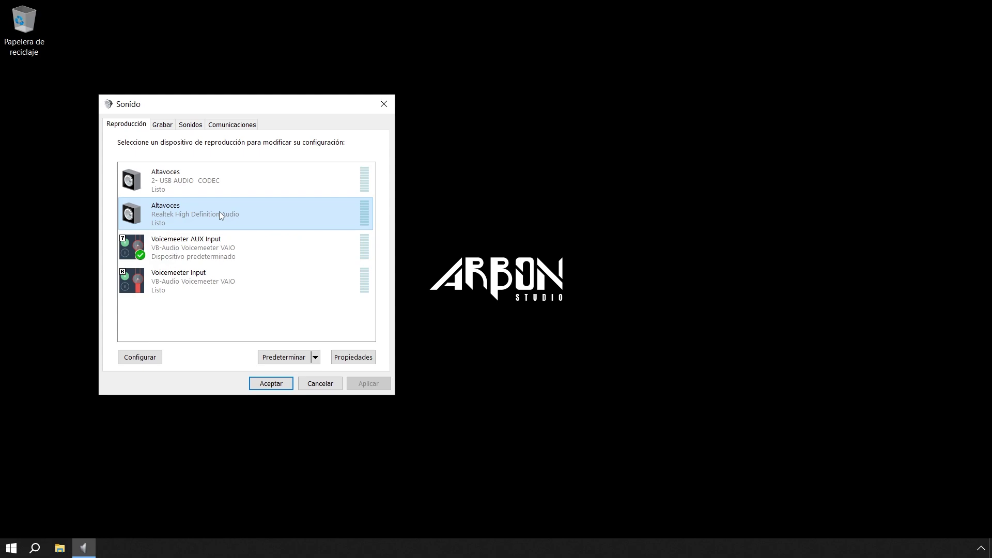
pyautogui.rightClick(219, 211)
pyautogui.click(268, 314)
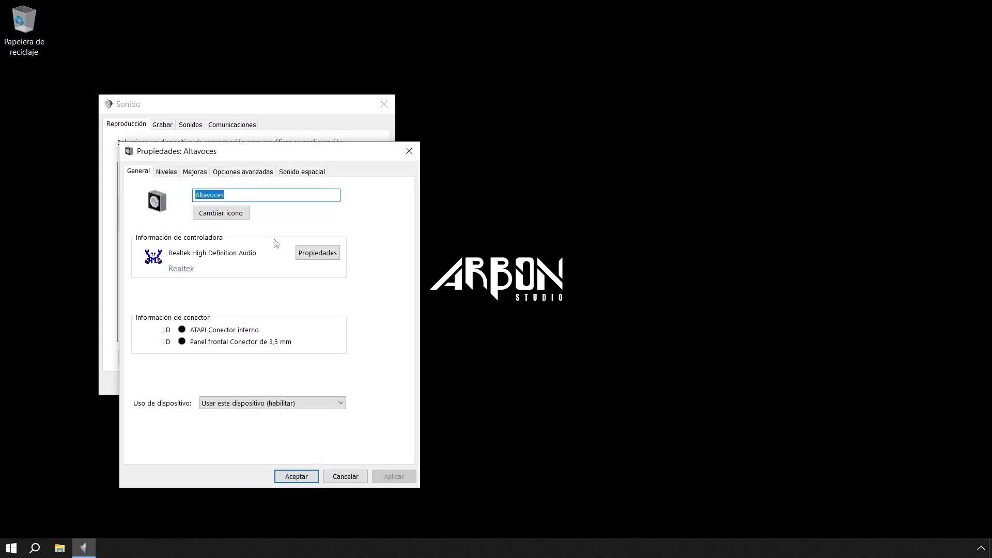
pyautogui.moveTo(288, 151); pyautogui.dragTo(627, 101)
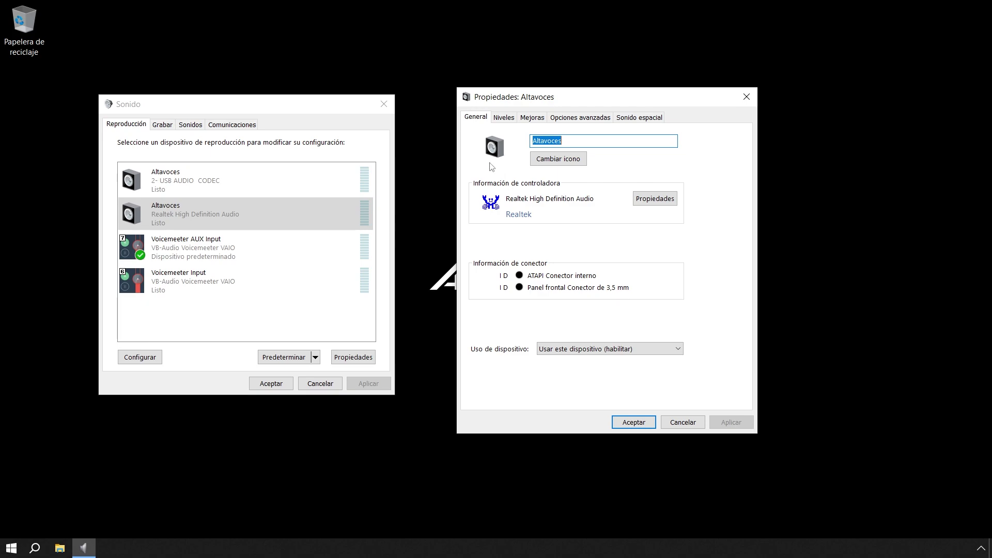
# Step: Review all the level controls of the Realtek speakers and their sound effects settings
pyautogui.click(503, 118)
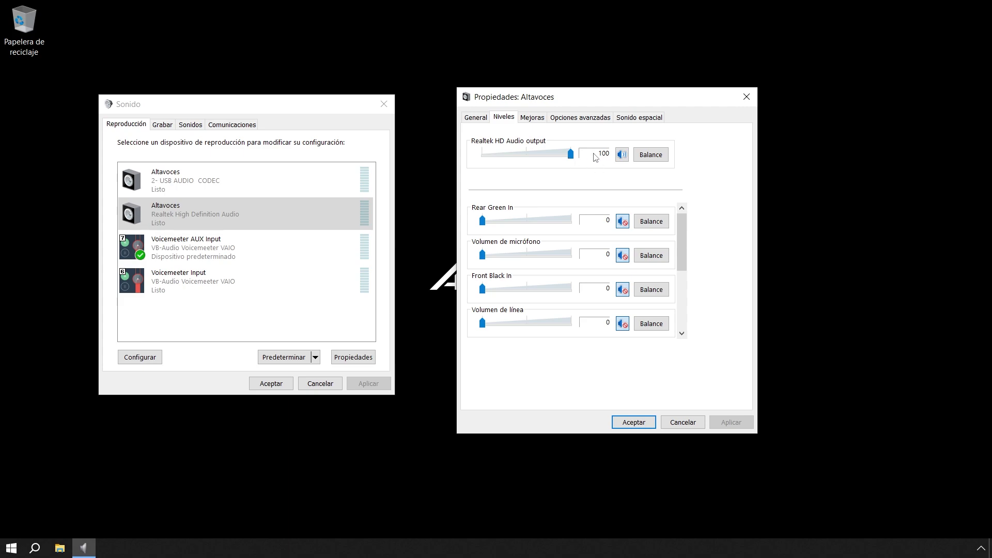
pyautogui.moveTo(682, 227)
pyautogui.mouseDown()
pyautogui.moveTo(680, 316)
pyautogui.moveTo(681, 225)
pyautogui.mouseUp()
pyautogui.moveTo(683, 259); pyautogui.dragTo(681, 213)
pyautogui.click(533, 118)
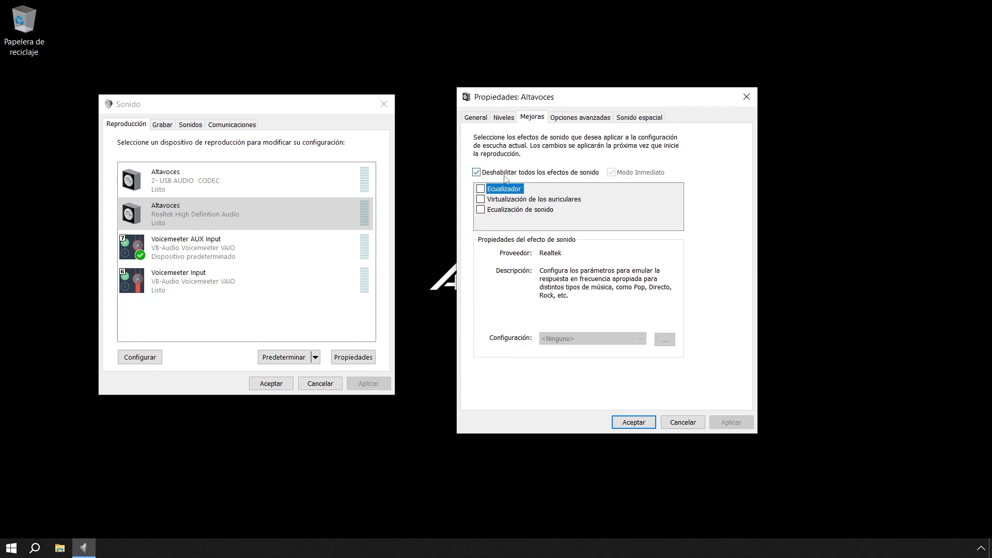
# Step: Review the Realtek speakers' available default formats without changing the selection, and check their spatial sound setting
pyautogui.click(572, 118)
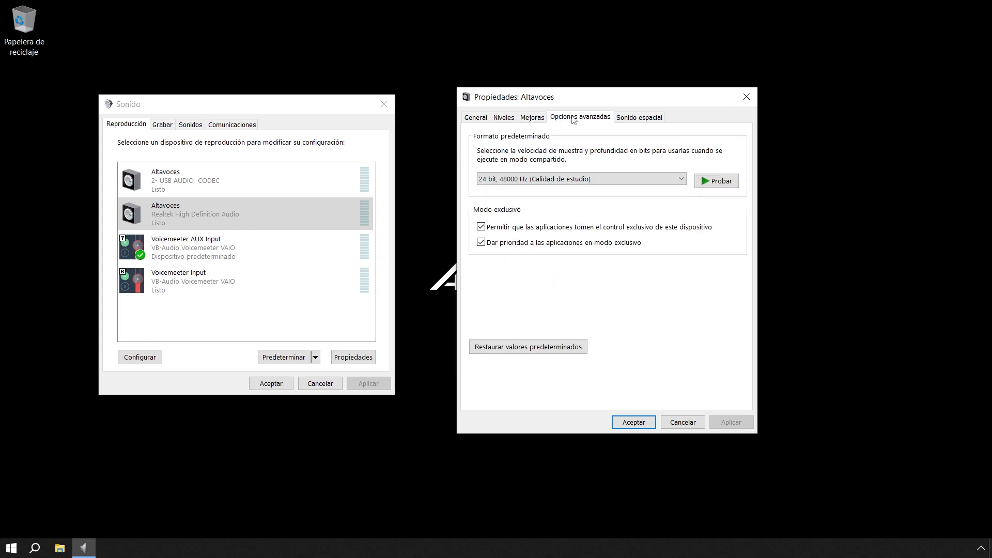
pyautogui.click(567, 181)
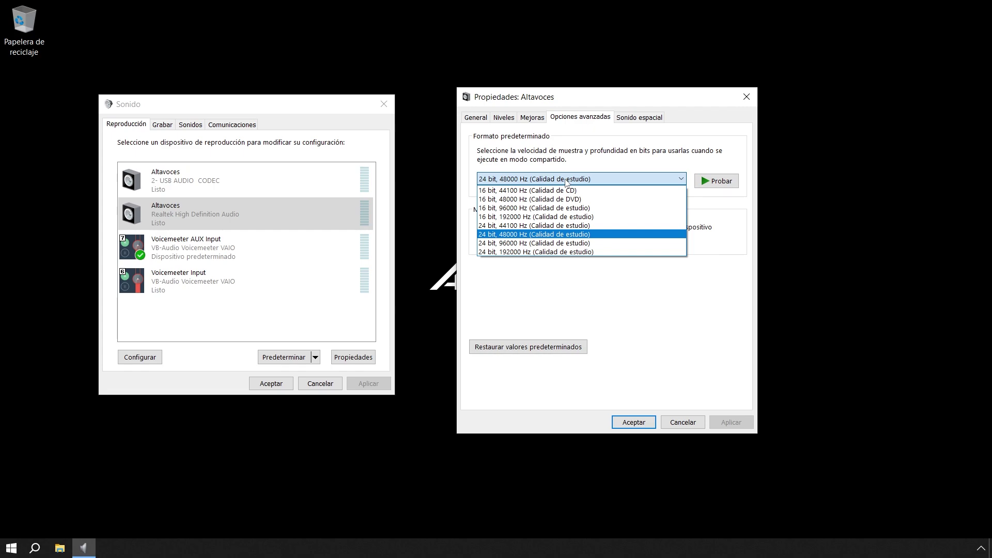
pyautogui.click(567, 180)
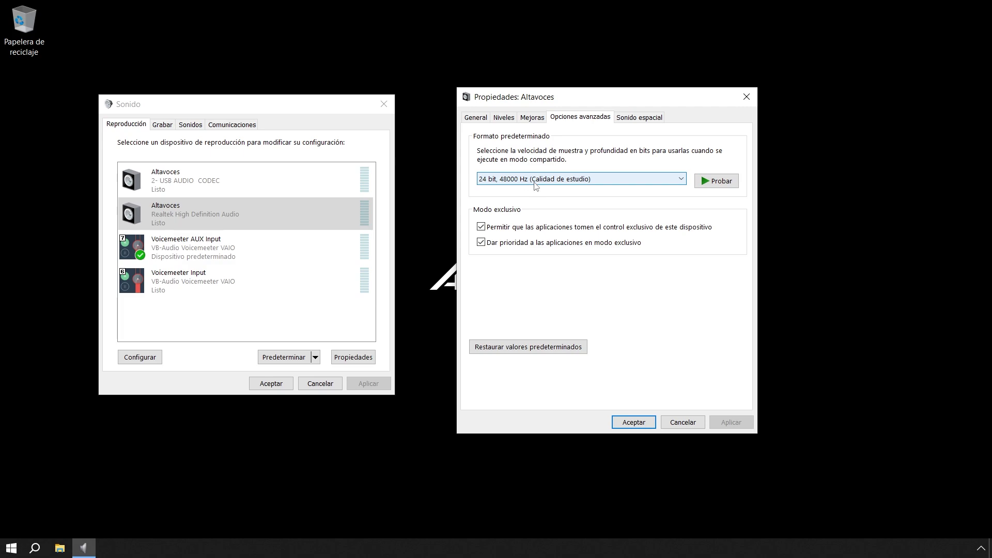
pyautogui.click(642, 118)
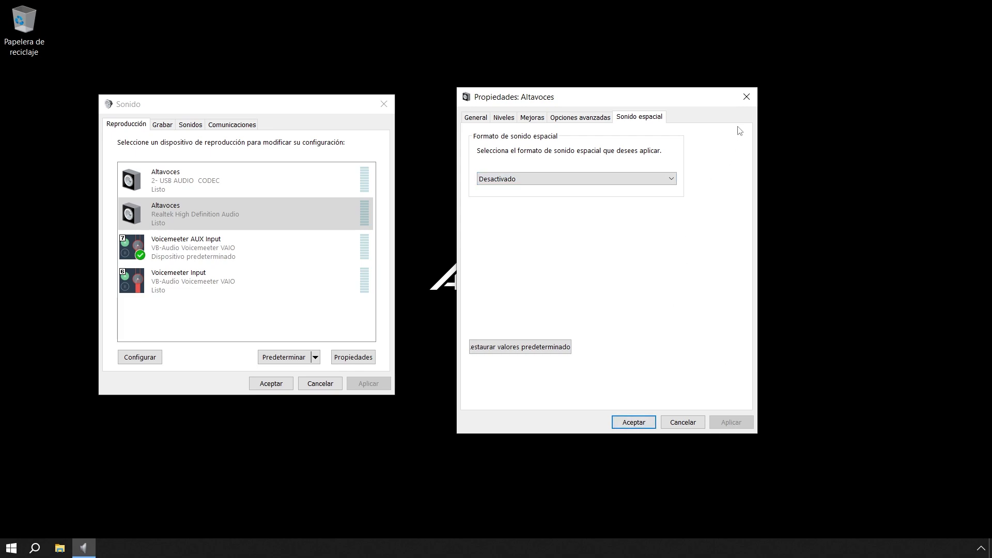
# Step: Close the Realtek speakers' properties, open those of Voicemeeter AUX Input and place that window beside the Sonido window
pyautogui.click(750, 102)
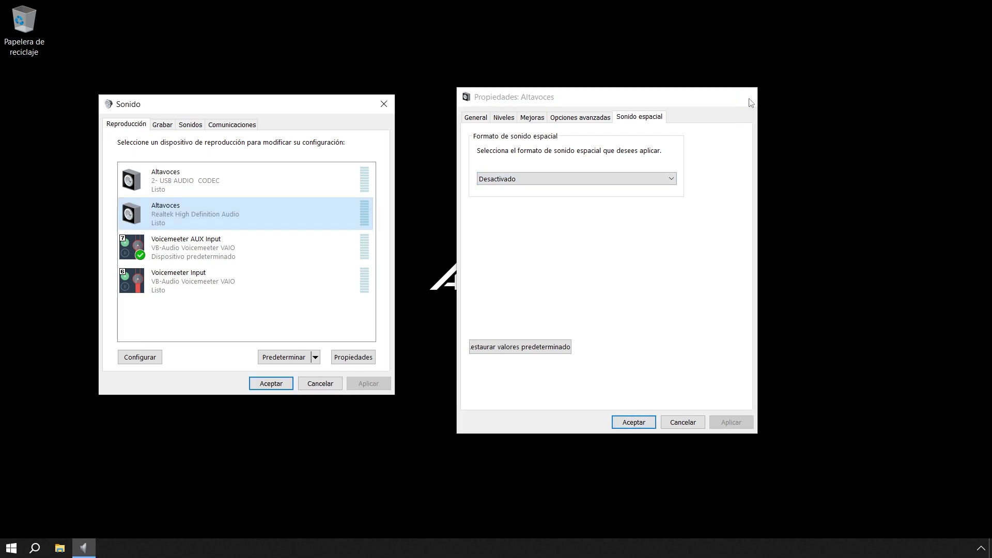
pyautogui.click(290, 259)
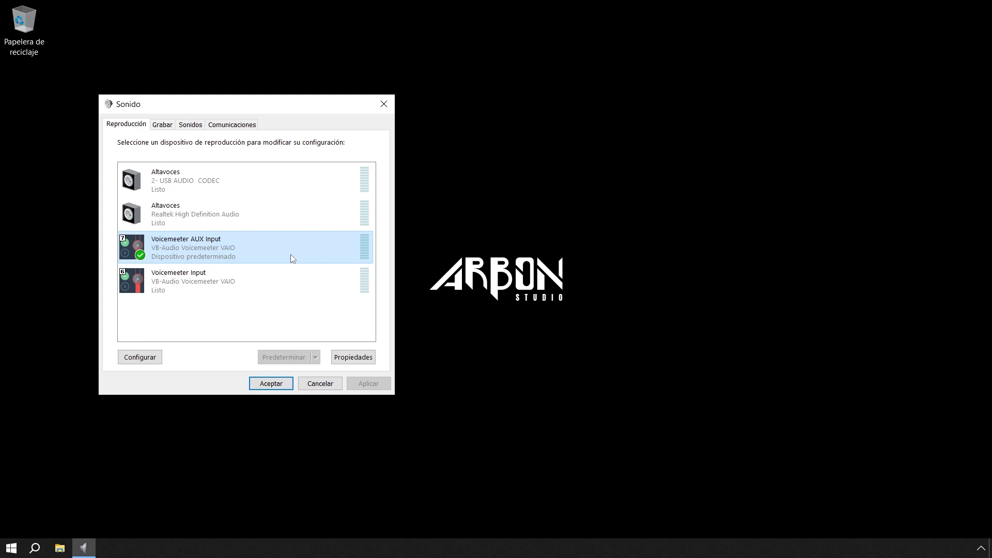
pyautogui.rightClick(236, 251)
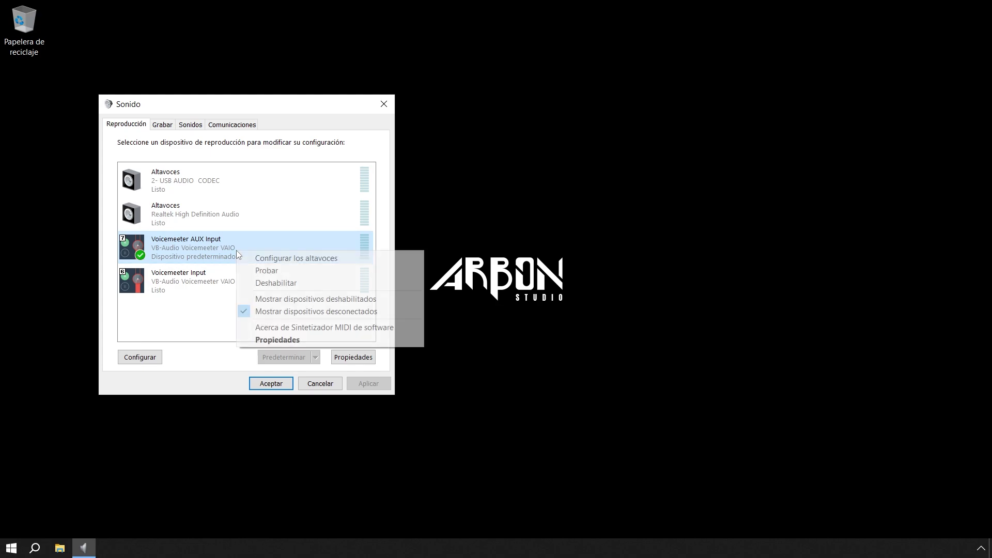
pyautogui.click(268, 343)
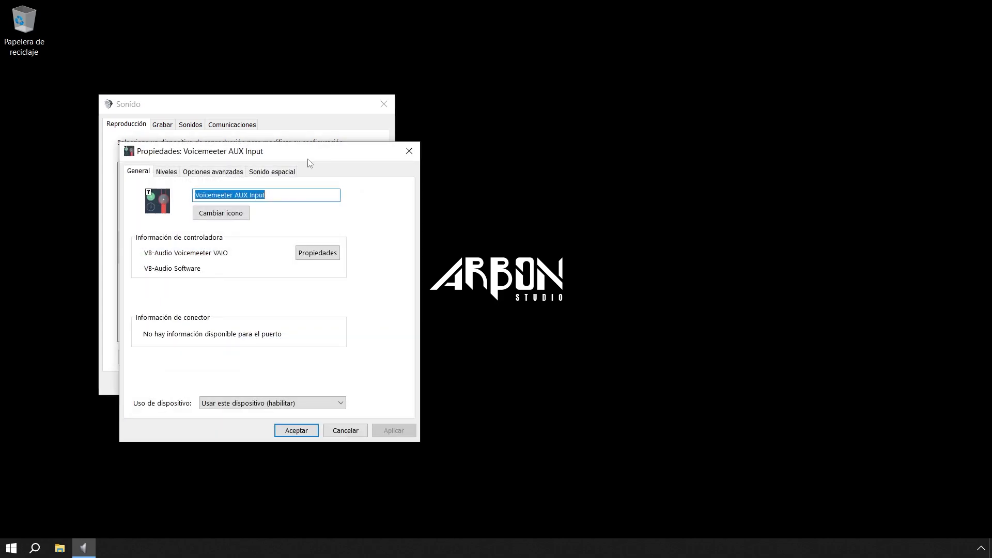
pyautogui.moveTo(304, 160); pyautogui.dragTo(649, 111)
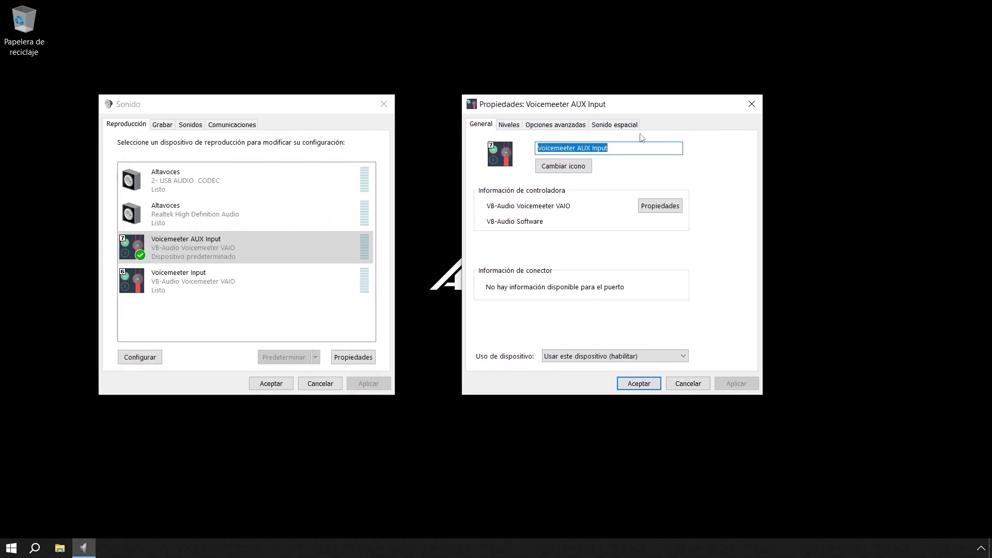
# Step: Review the Voicemeeter AUX Input's level, available default formats and spatial sound setting without changing them, and close its properties
pyautogui.click(511, 127)
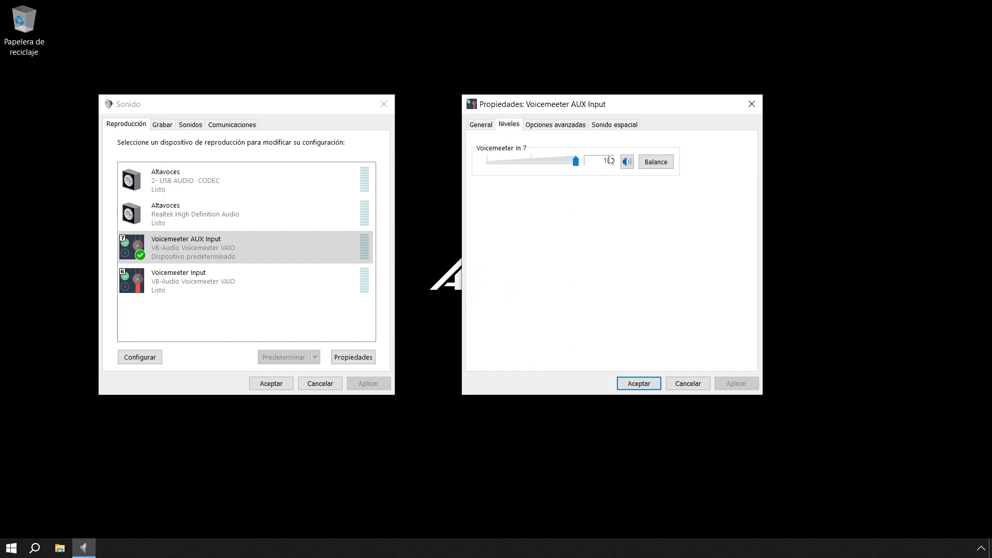
pyautogui.click(556, 126)
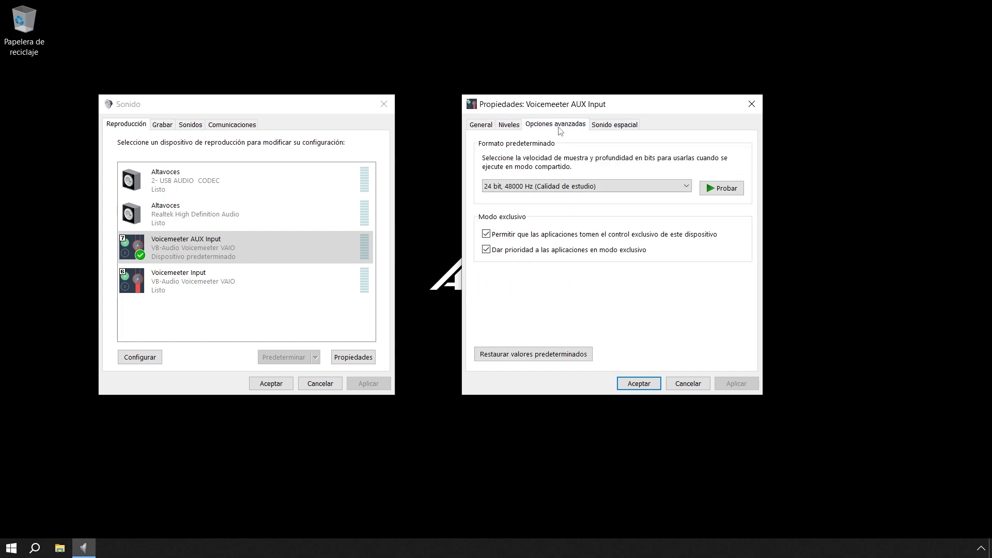
pyautogui.click(555, 187)
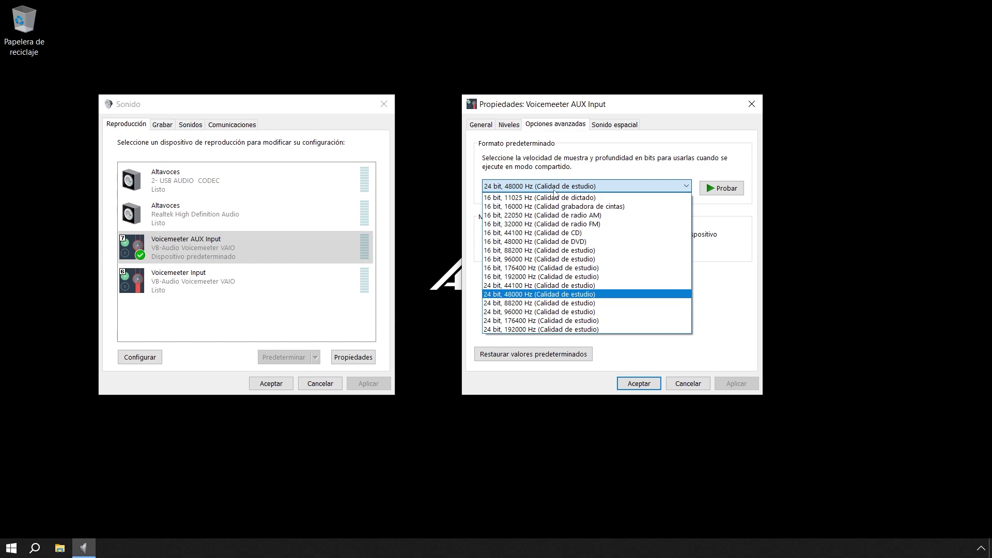
pyautogui.click(554, 190)
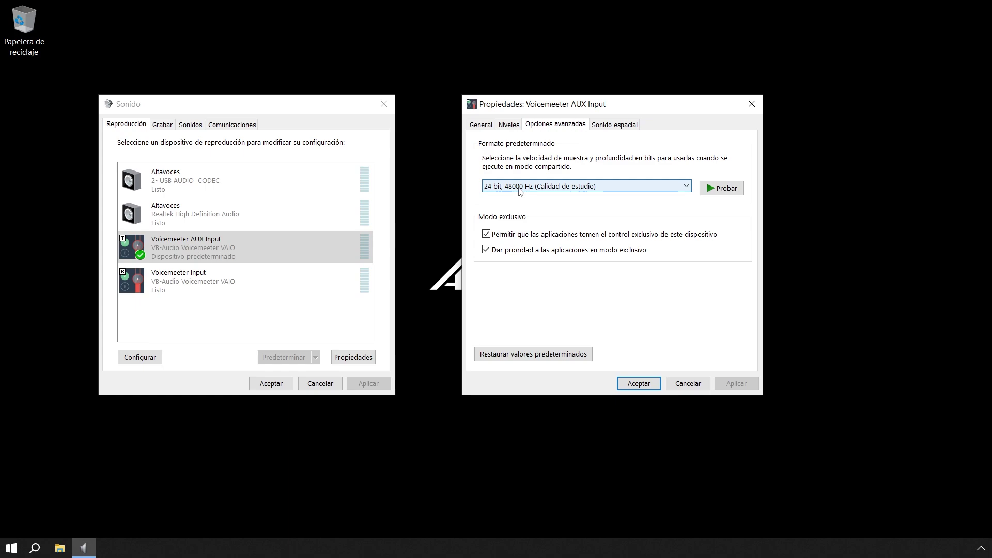
pyautogui.click(615, 126)
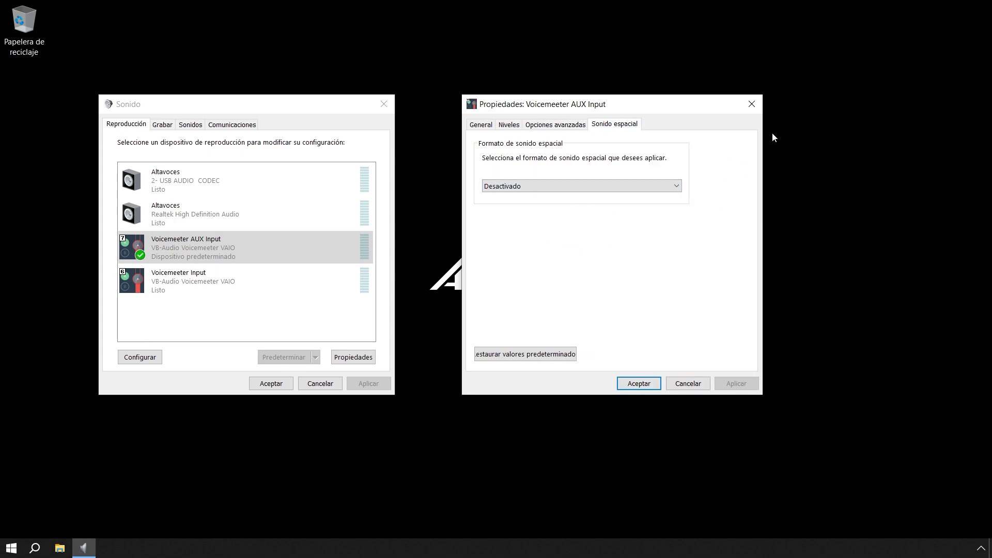
pyautogui.click(751, 105)
# Step: Open the properties of the Voicemeeter Input playback device and place that window beside the Sonido window
pyautogui.click(244, 287)
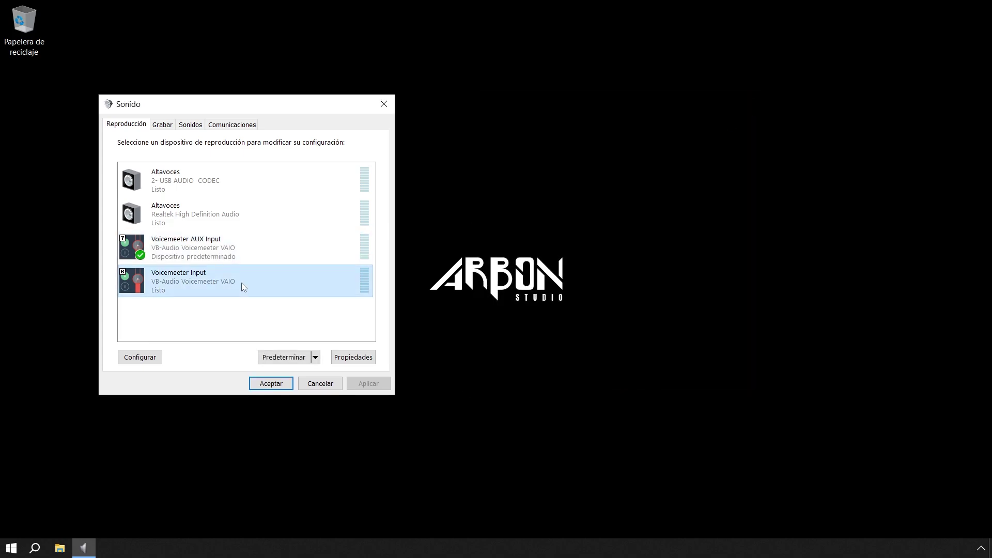
pyautogui.rightClick(243, 287)
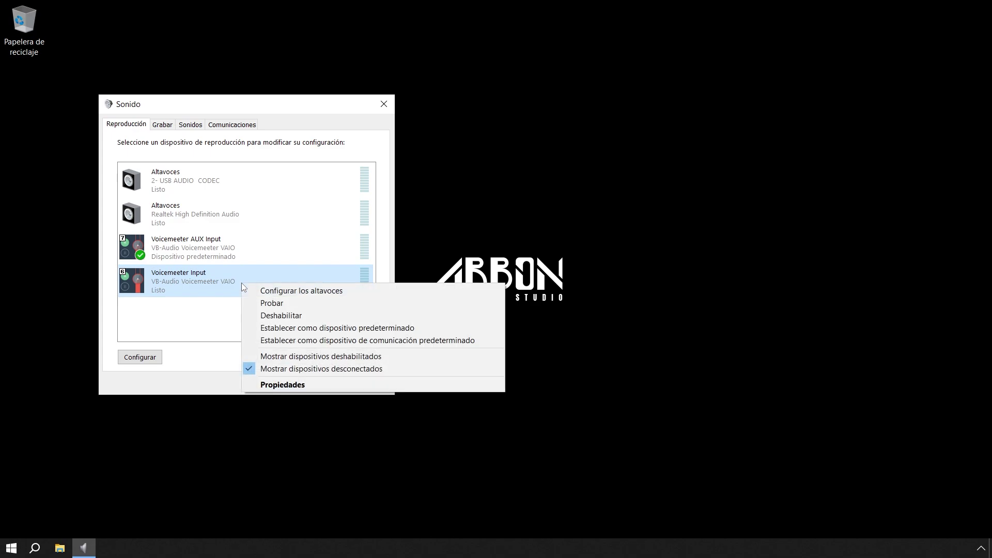
pyautogui.click(284, 384)
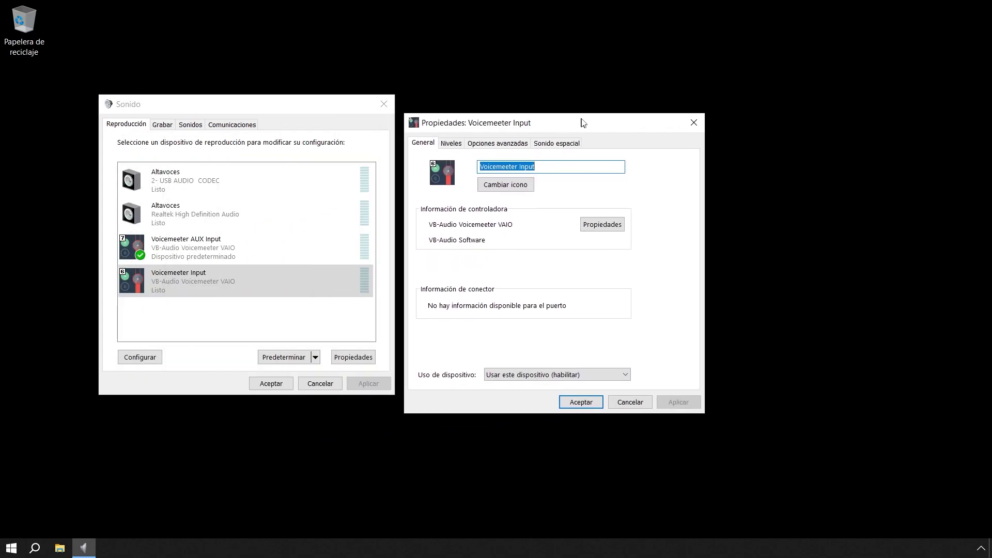
pyautogui.moveTo(583, 123); pyautogui.dragTo(635, 103)
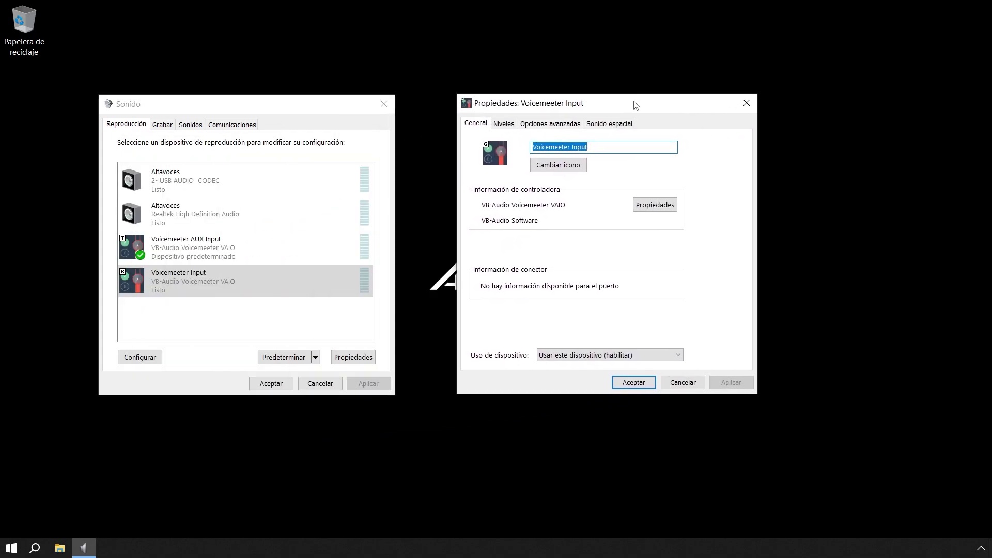
# Step: Review the Voicemeeter Input's level, default format and spatial sound setting, and close its properties
pyautogui.click(498, 126)
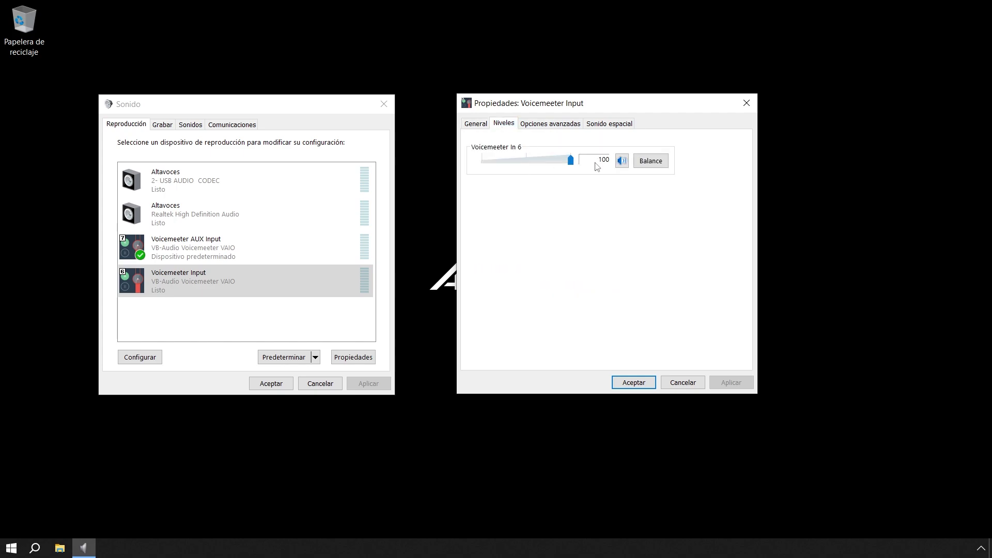
pyautogui.click(553, 124)
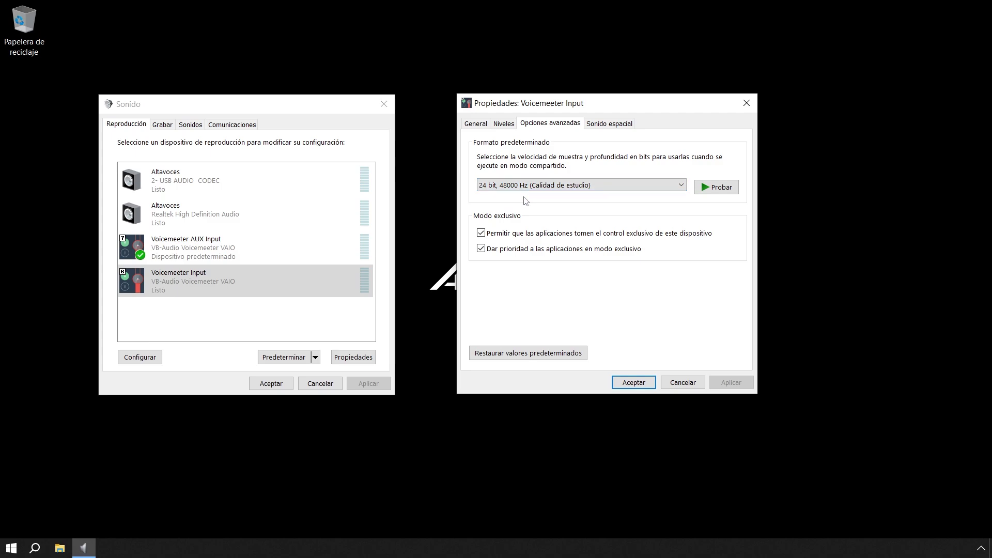
pyautogui.click(607, 125)
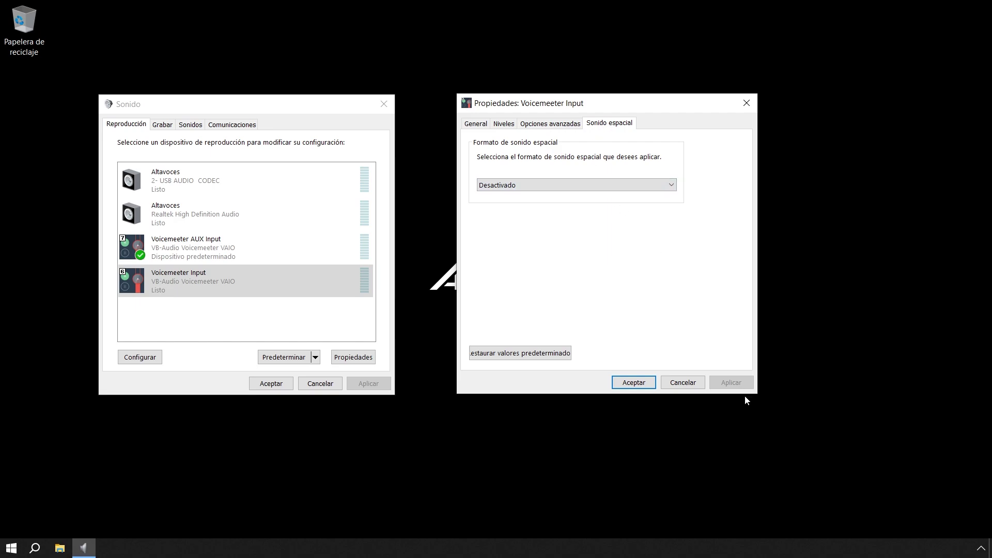
pyautogui.click(746, 103)
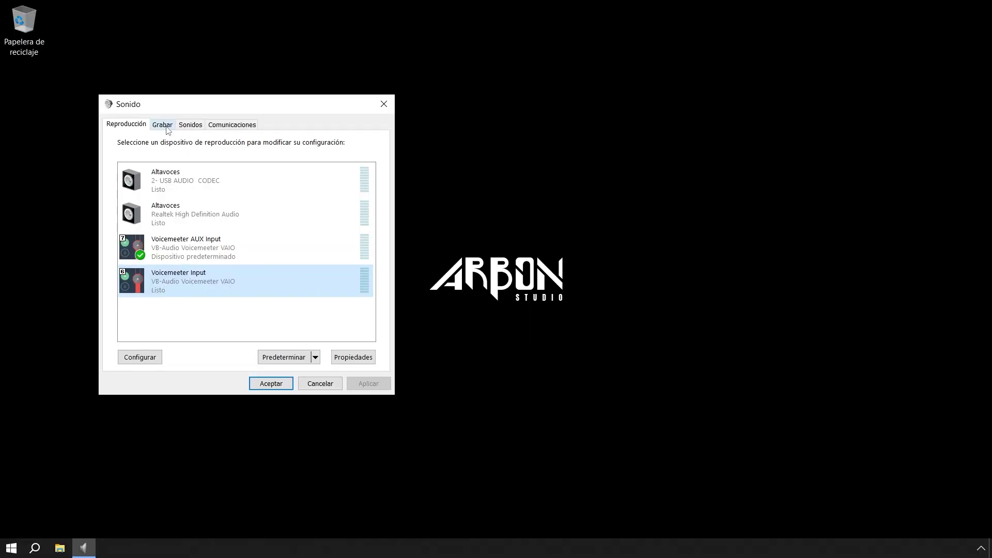
# Step: Show the recording devices, open the properties of the USB AUDIO CODEC Línea device and place that window beside the Sonido window
pyautogui.click(166, 129)
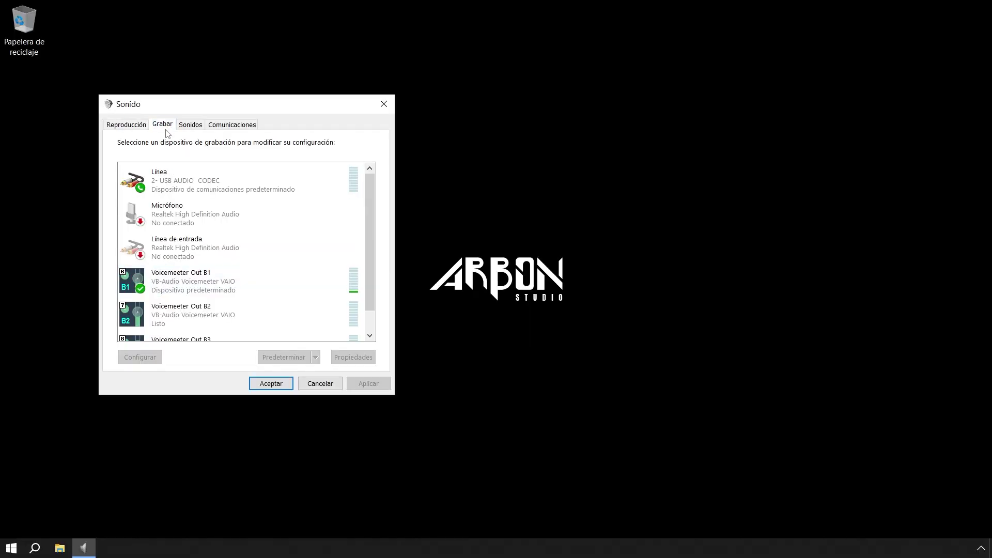
pyautogui.moveTo(369, 207)
pyautogui.mouseDown()
pyautogui.moveTo(374, 230)
pyautogui.moveTo(370, 204)
pyautogui.mouseUp()
pyautogui.click(197, 178)
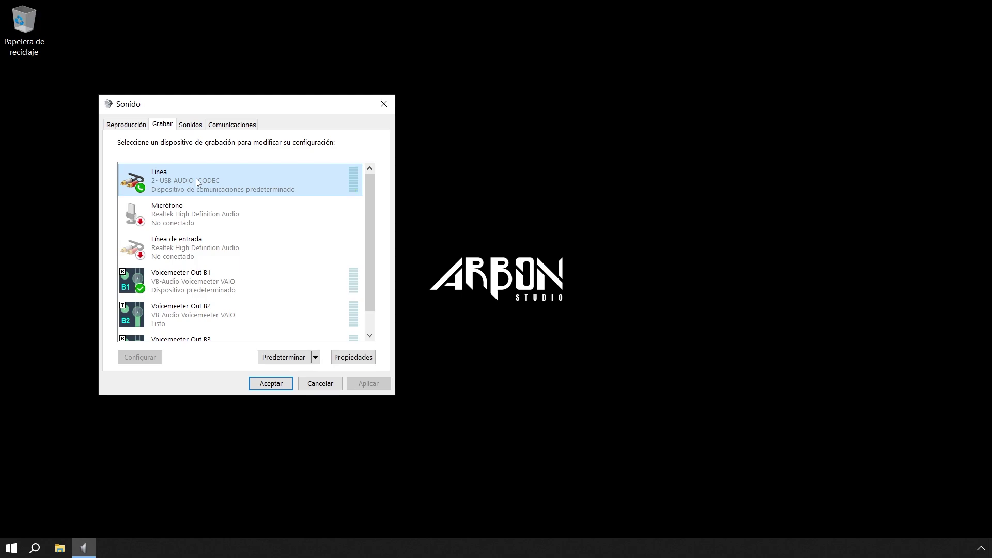
pyautogui.rightClick(197, 178)
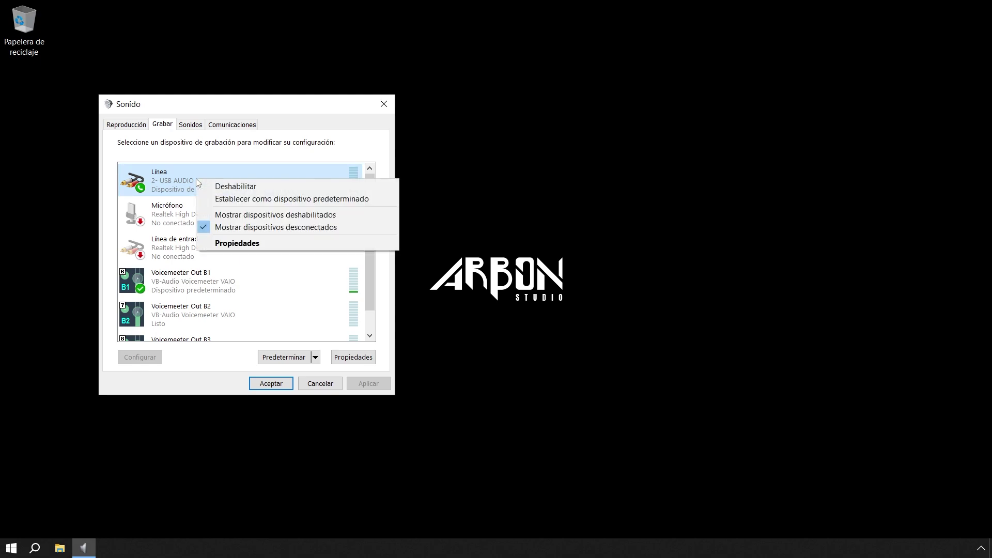
pyautogui.click(246, 244)
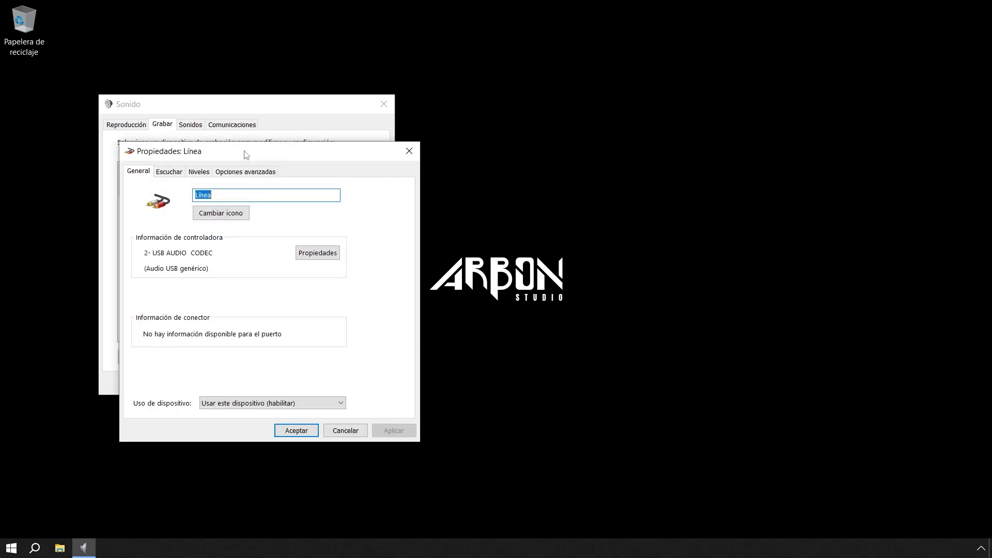
pyautogui.moveTo(244, 155); pyautogui.dragTo(587, 103)
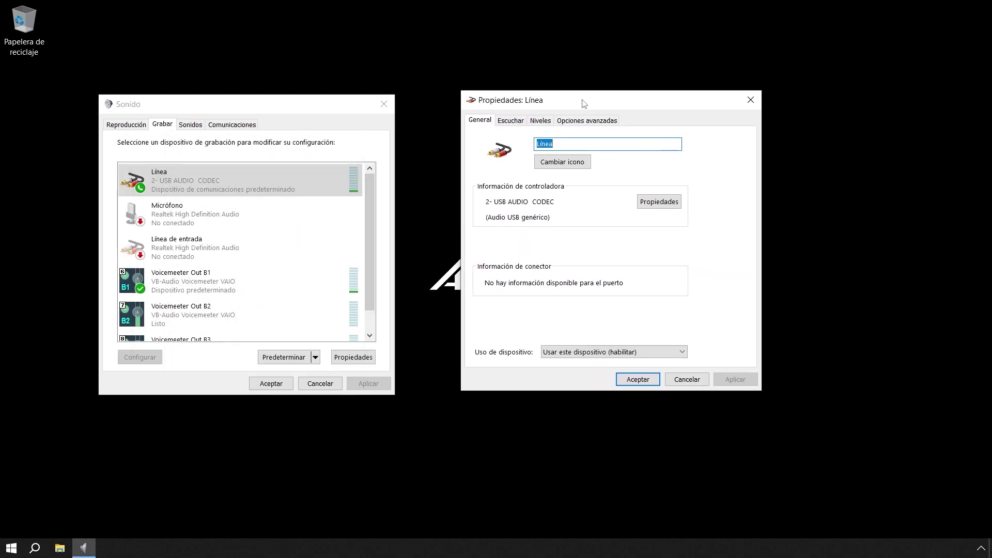
# Step: Look through the USB Línea device's property pages, examining its general information, listening options and level
pyautogui.click(510, 122)
pyautogui.click(537, 123)
pyautogui.click(603, 123)
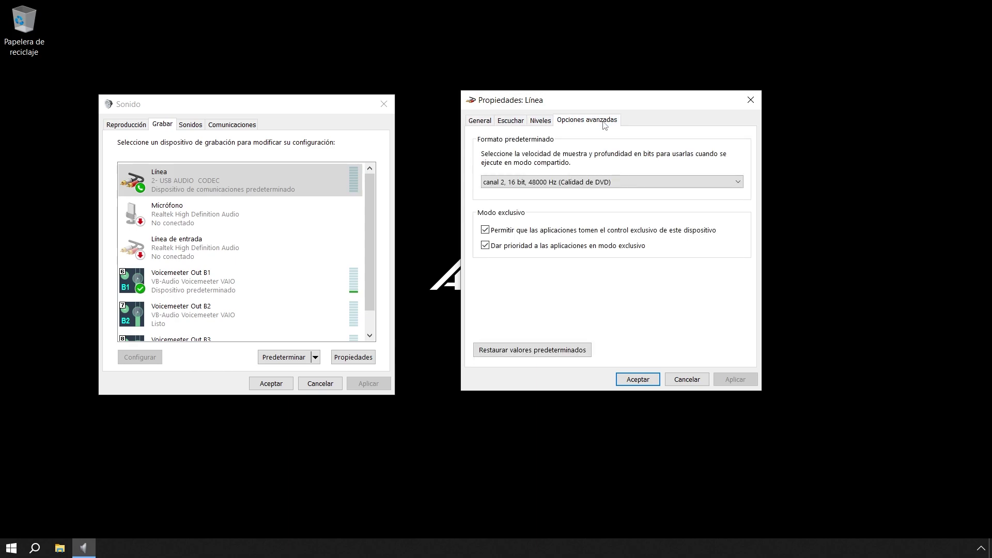
pyautogui.click(484, 123)
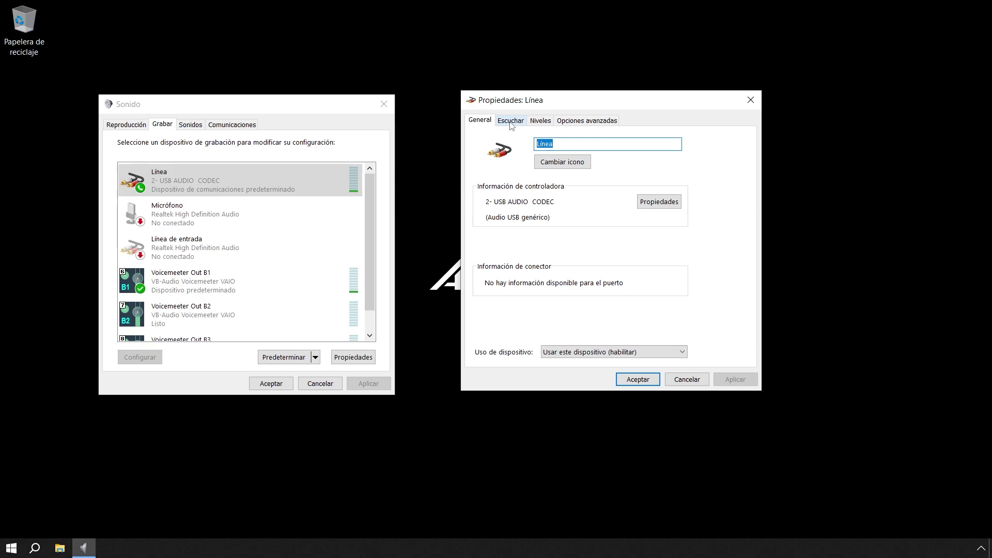
pyautogui.click(512, 122)
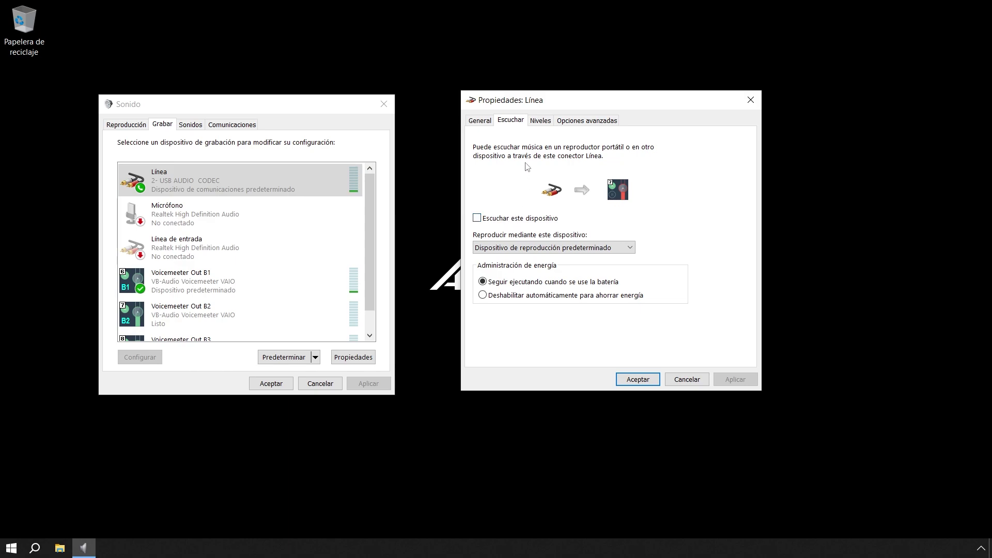
pyautogui.click(539, 124)
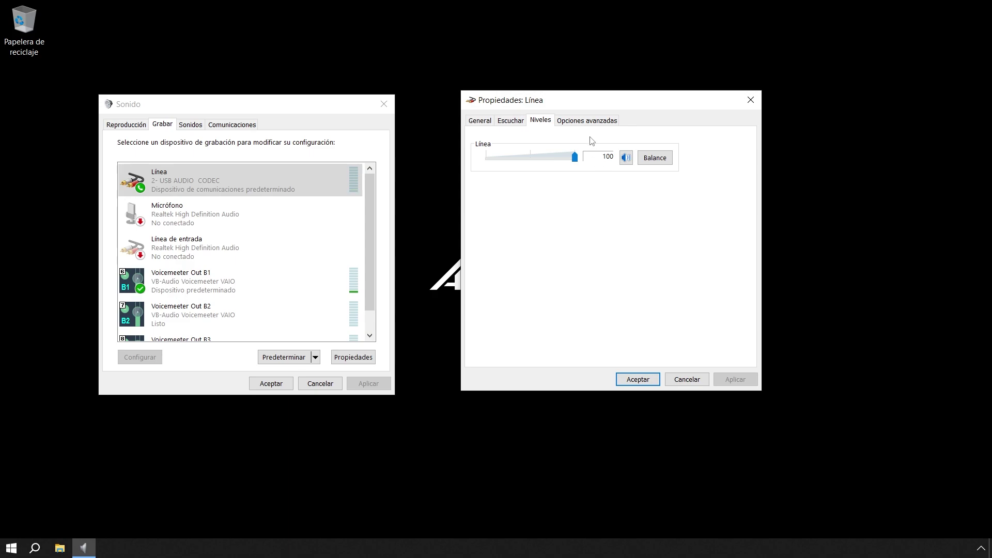
# Step: Review the USB Línea device's available default formats without changing the selection, and close its properties
pyautogui.click(590, 121)
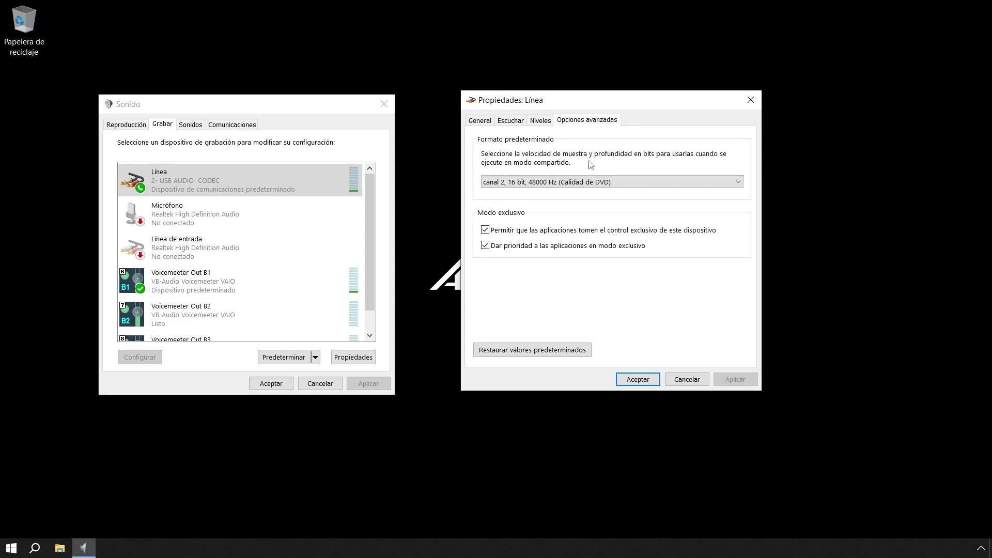
pyautogui.click(589, 183)
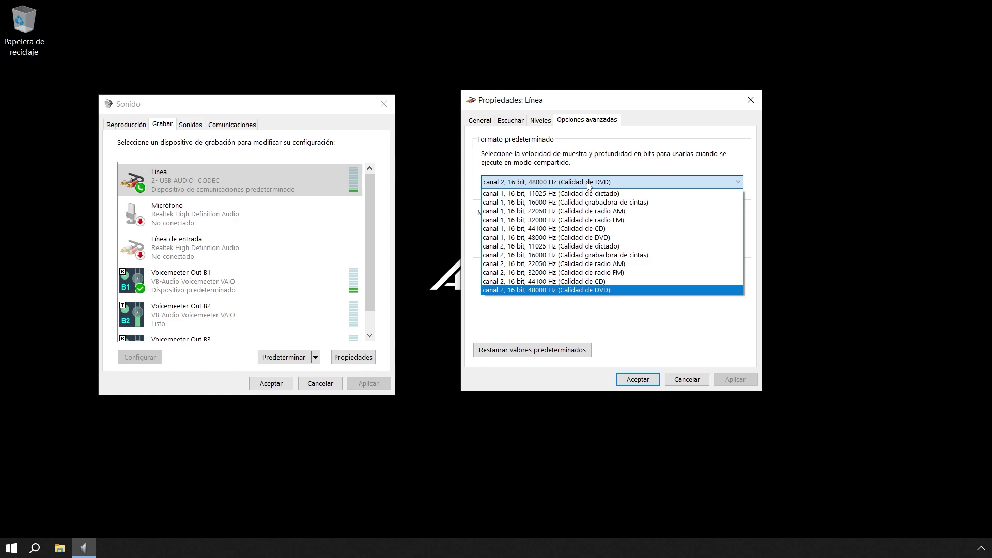
pyautogui.click(588, 185)
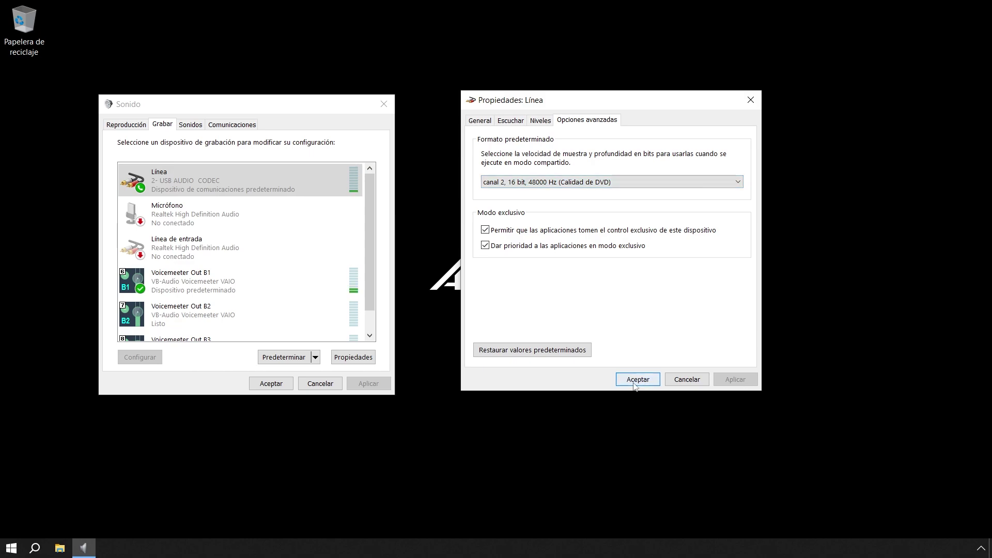
pyautogui.click(751, 100)
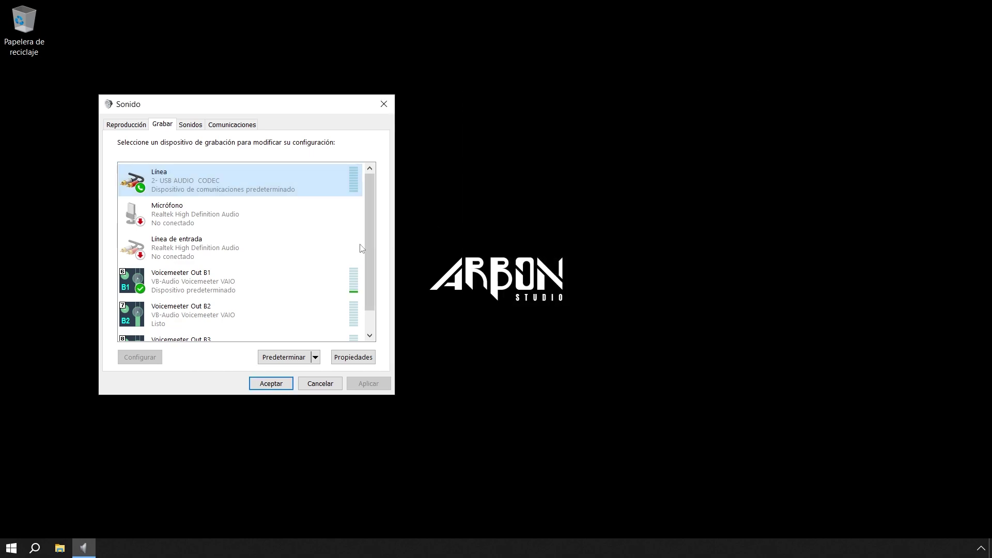
# Step: Open the Realtek Micrófono's properties beside the Sonido window, review its general information and close them
pyautogui.click(297, 222)
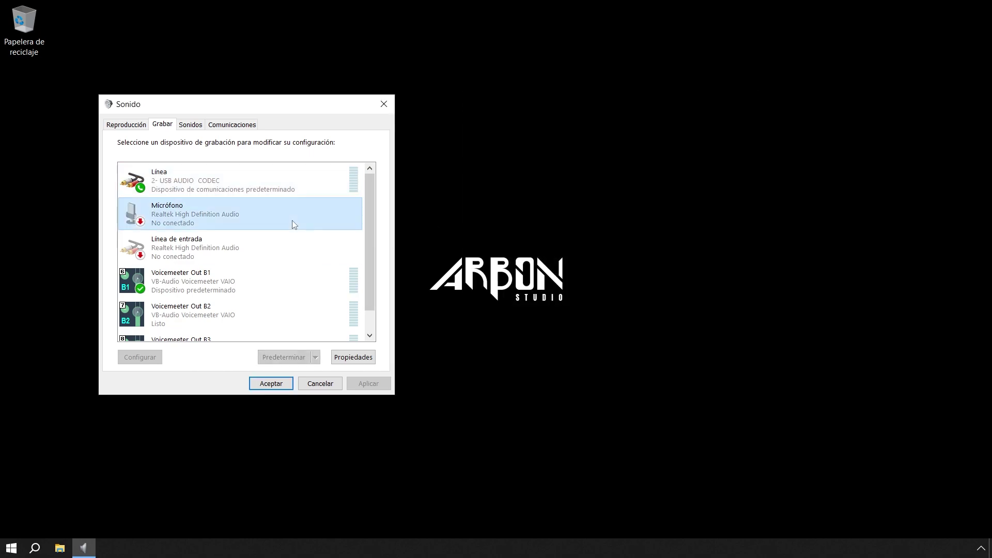
pyautogui.rightClick(182, 212)
pyautogui.click(222, 290)
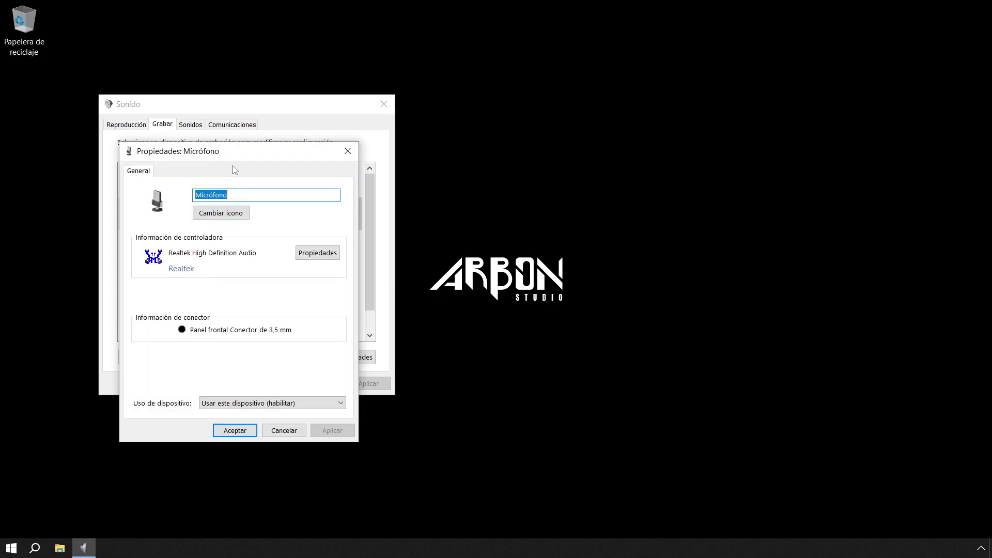
pyautogui.moveTo(242, 151); pyautogui.dragTo(580, 104)
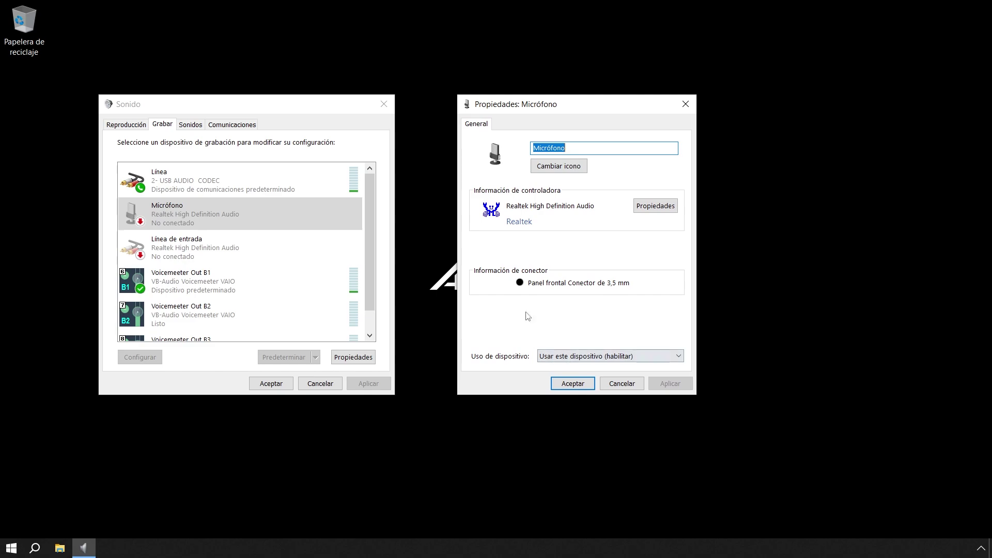
pyautogui.click(686, 104)
# Step: Open the Realtek Línea de entrada's properties beside the Sonido window, review its general information and close them
pyautogui.click(196, 252)
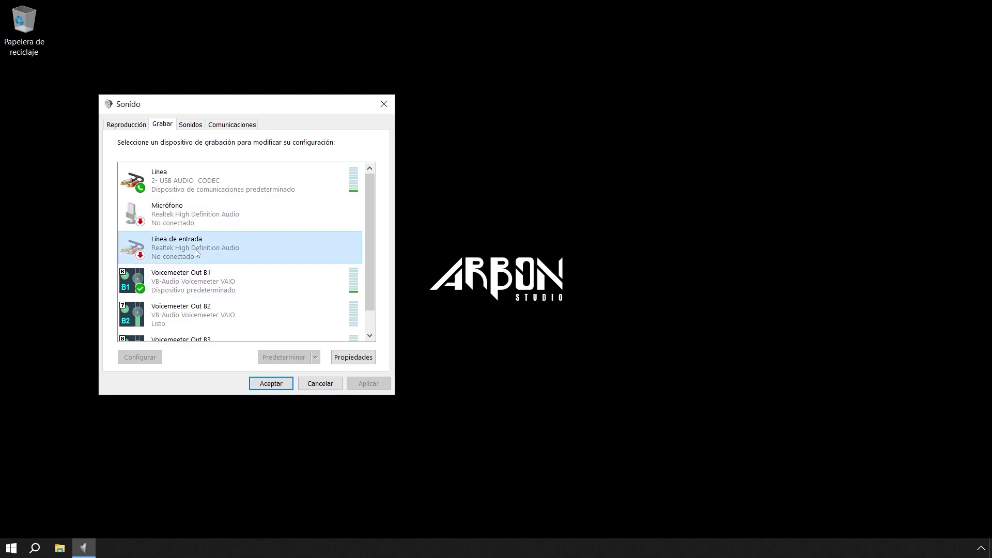
pyautogui.rightClick(194, 249)
pyautogui.click(257, 324)
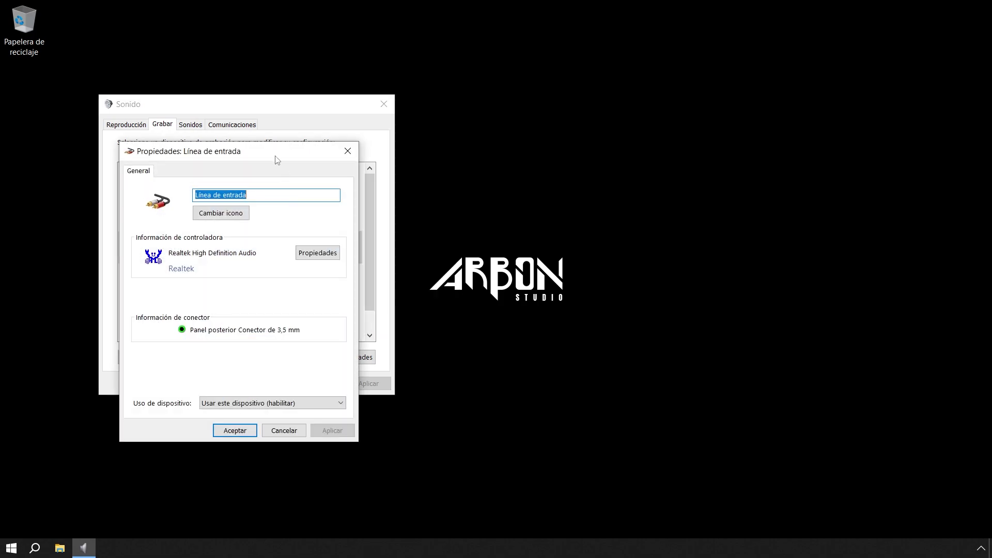
pyautogui.moveTo(276, 159); pyautogui.dragTo(614, 112)
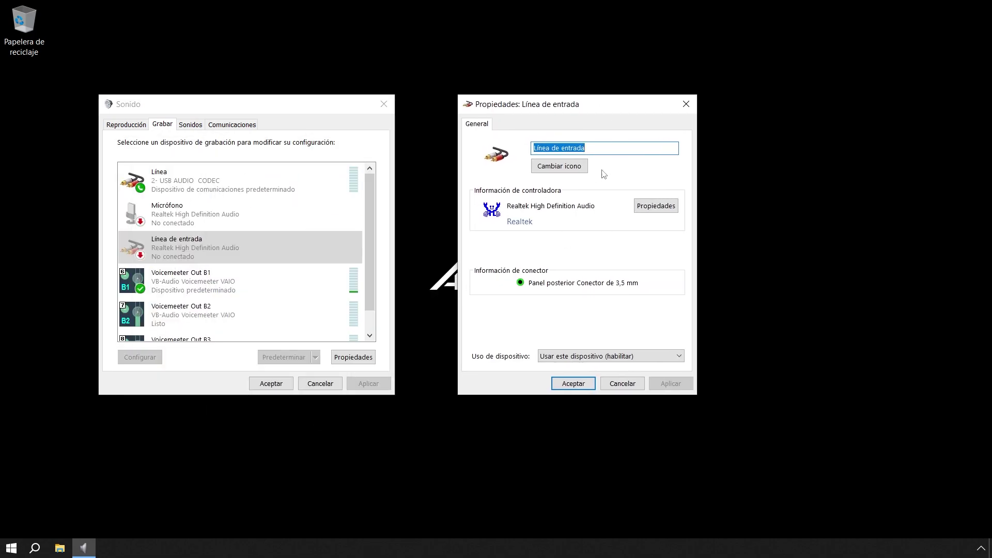
pyautogui.click(691, 108)
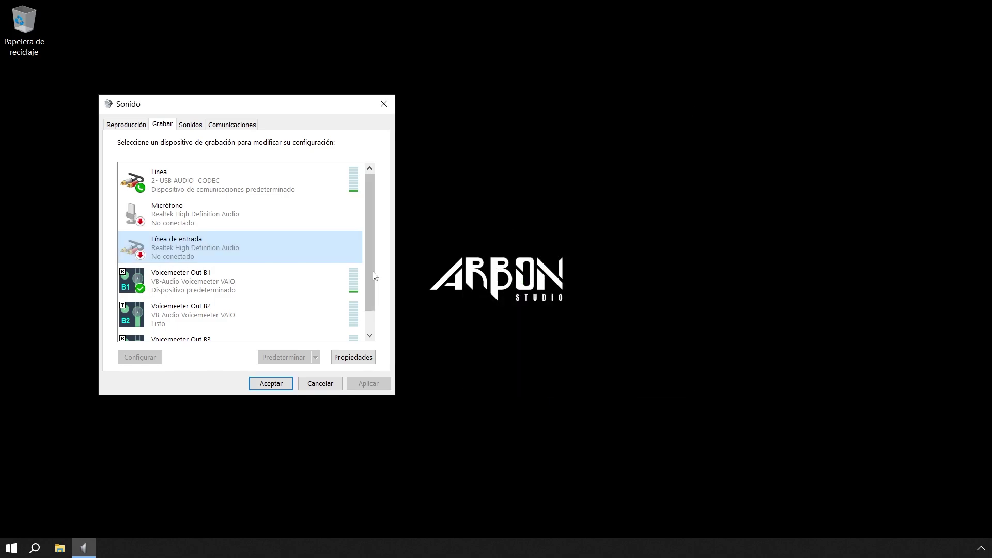
# Step: Open the properties of the Voicemeeter Out B1 recording device and place that window beside the Sonido window
pyautogui.scroll(-1, 249, 271)
pyautogui.click(250, 271)
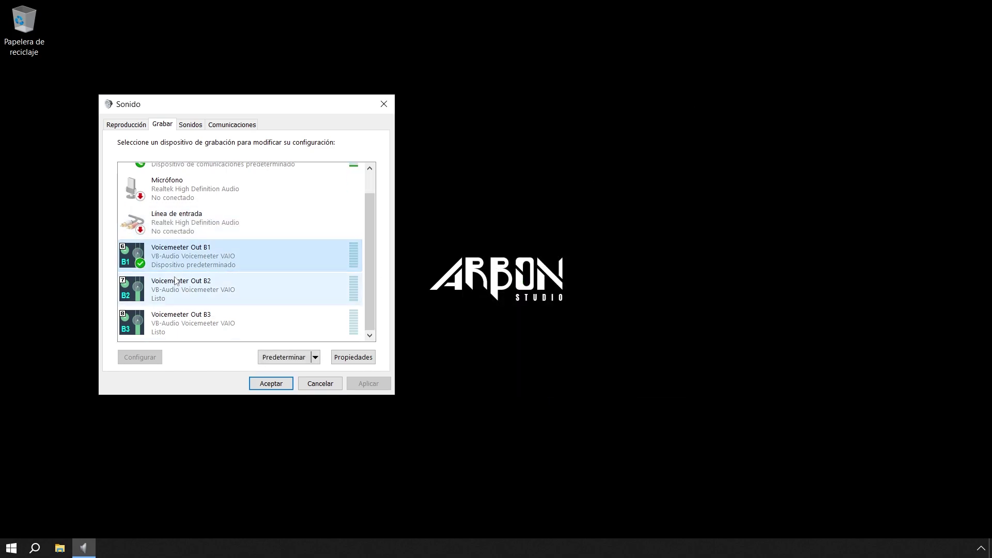
pyautogui.rightClick(204, 252)
pyautogui.click(249, 312)
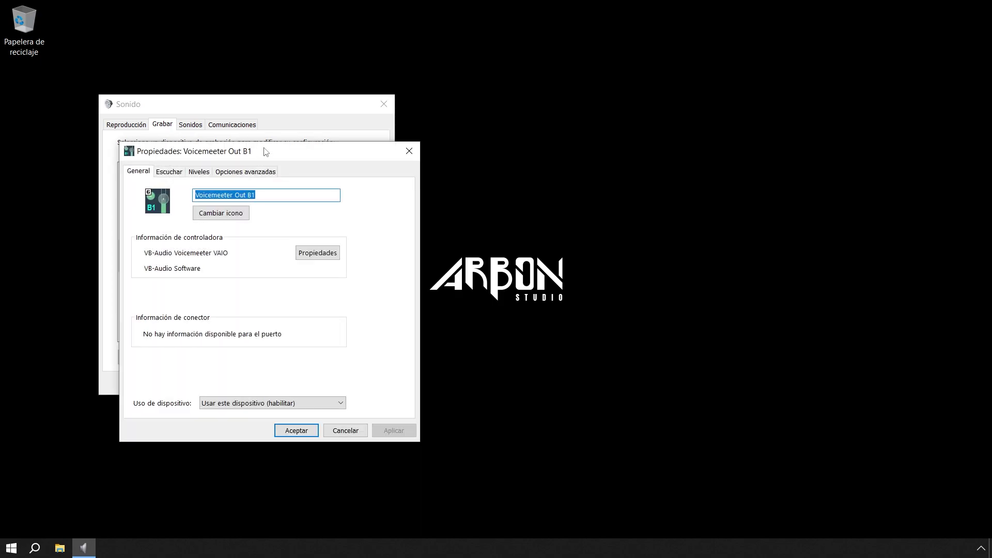
pyautogui.moveTo(265, 149); pyautogui.dragTo(609, 111)
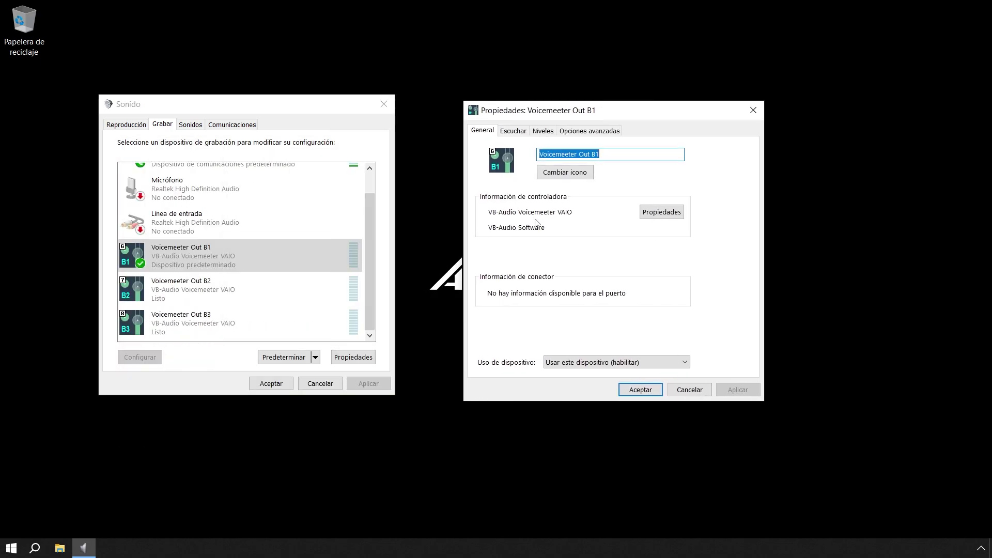
# Step: Look through Voicemeeter Out B1's listening options, level and available default formats, and close its properties
pyautogui.click(513, 132)
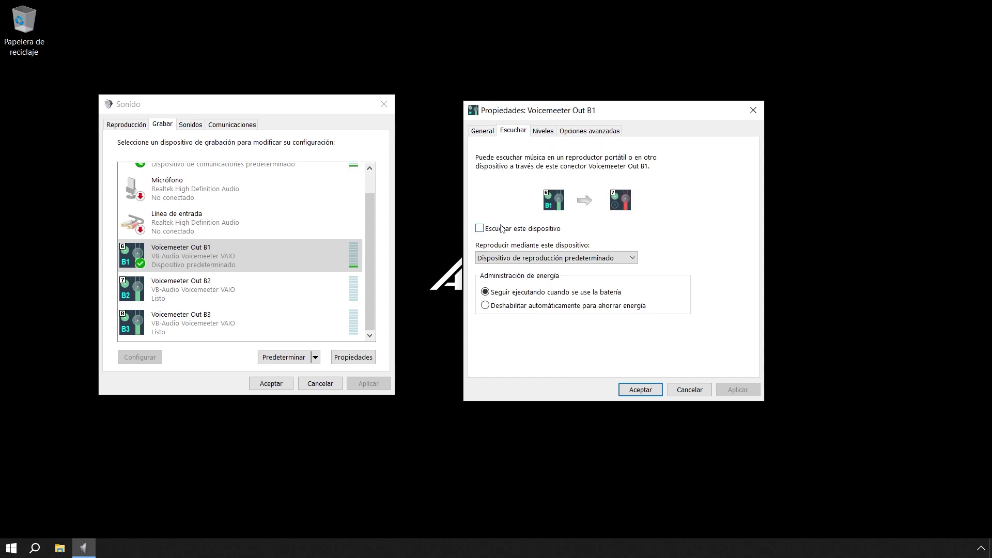
pyautogui.click(547, 132)
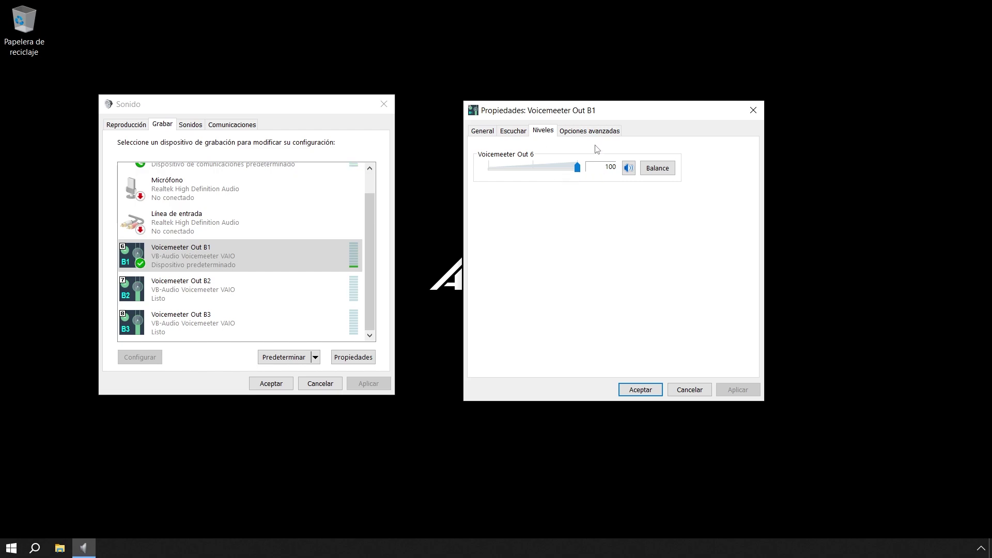
pyautogui.click(600, 132)
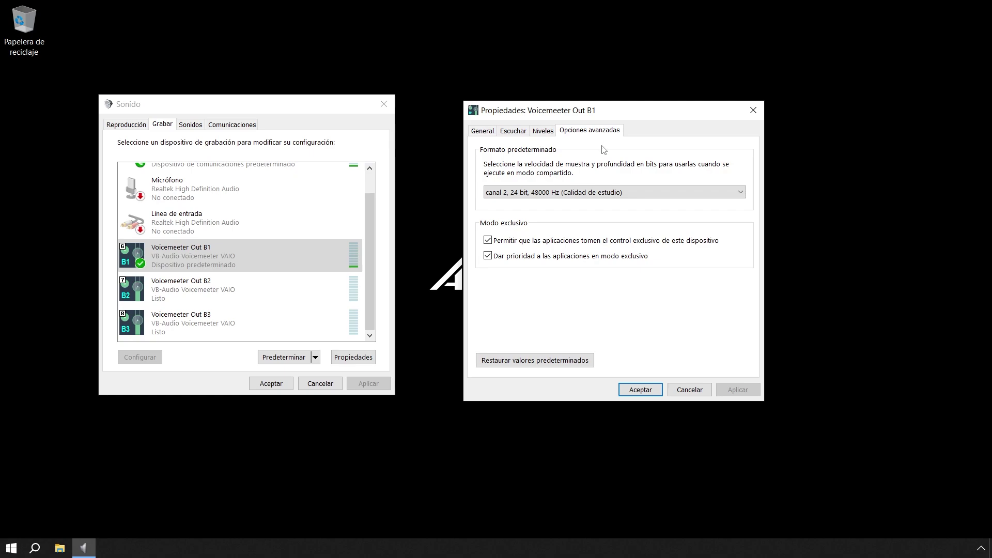
pyautogui.click(598, 192)
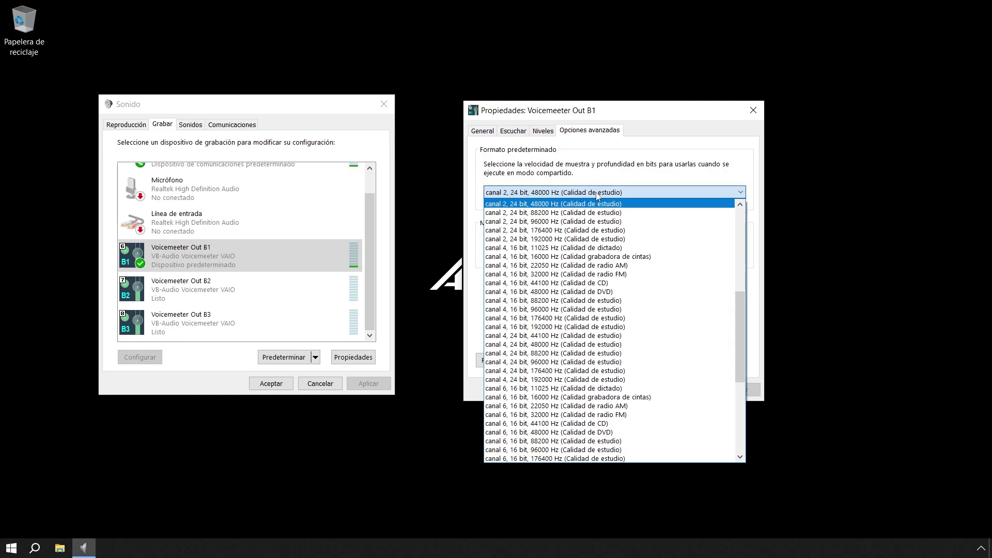
pyautogui.click(596, 195)
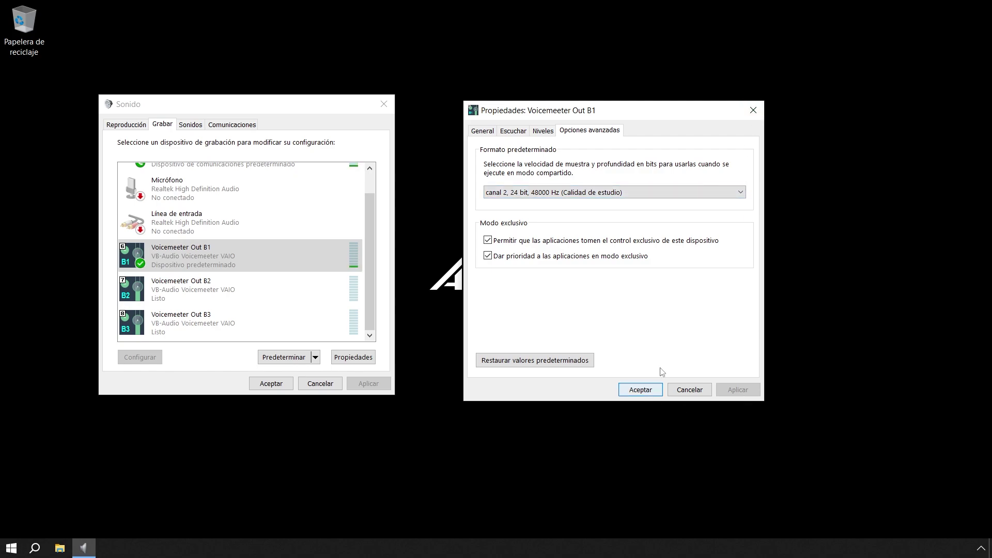
pyautogui.click(752, 111)
# Step: Open Voicemeeter Out B2's properties beside the Sonido window, review its listening options, level and default format, and close them
pyautogui.click(261, 281)
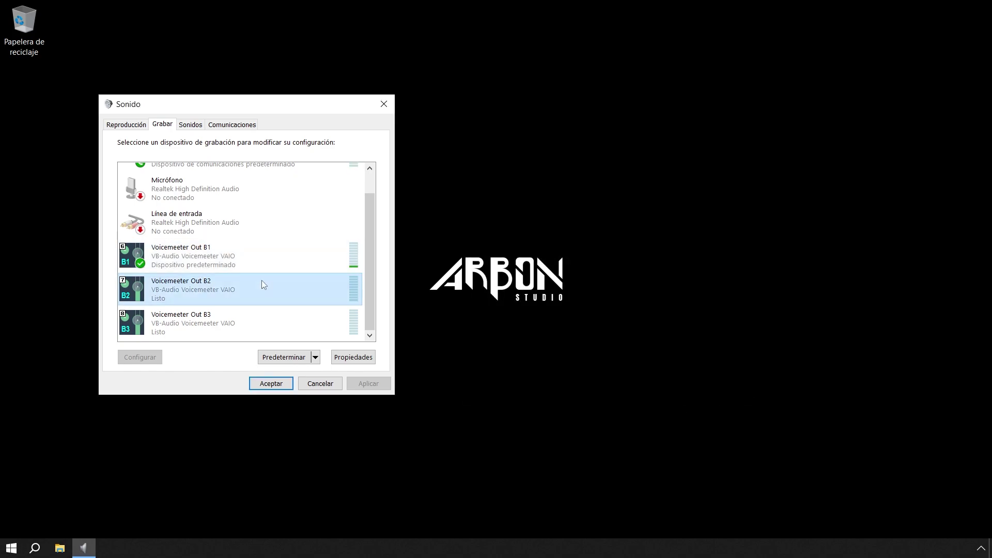
pyautogui.rightClick(261, 280)
pyautogui.click(289, 357)
pyautogui.moveTo(268, 150); pyautogui.dragTo(591, 102)
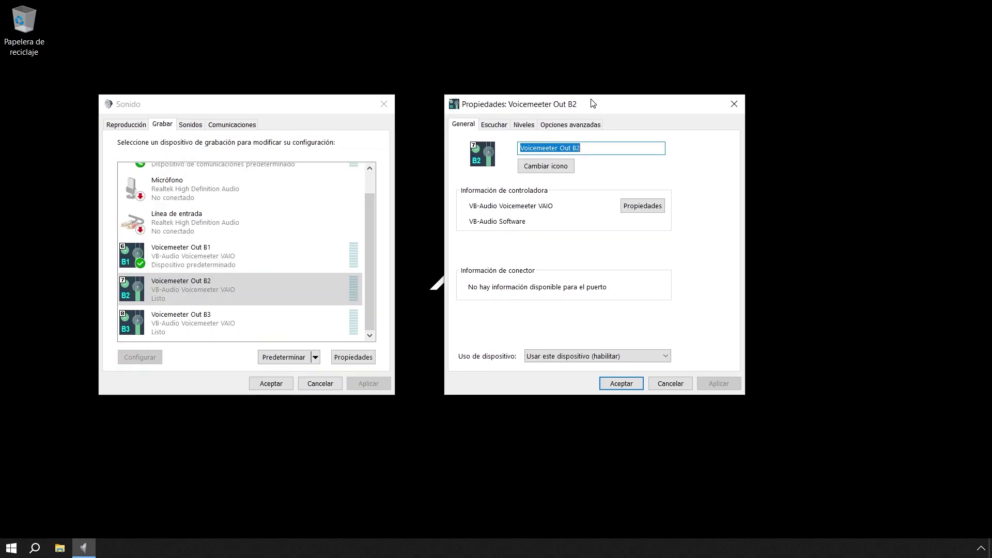
pyautogui.click(494, 124)
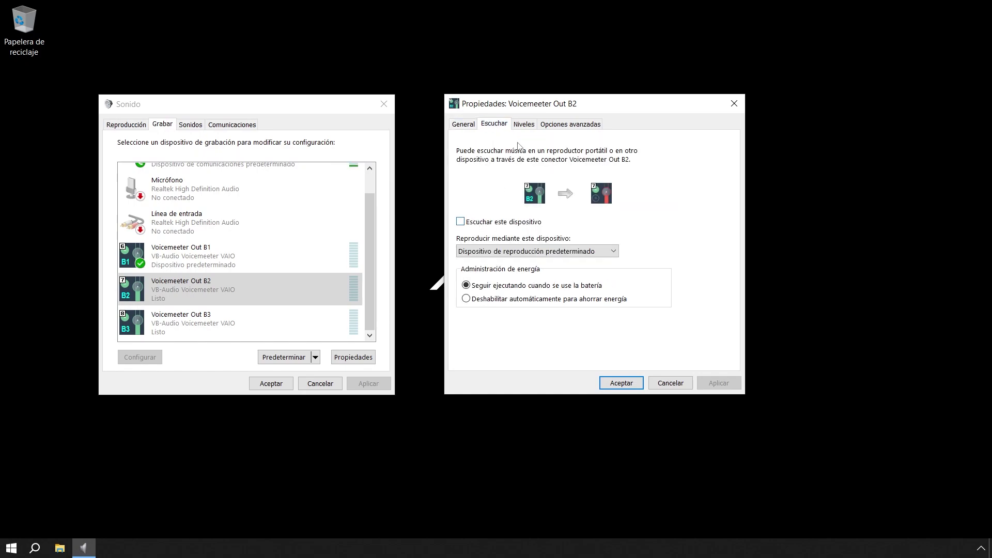
pyautogui.click(523, 125)
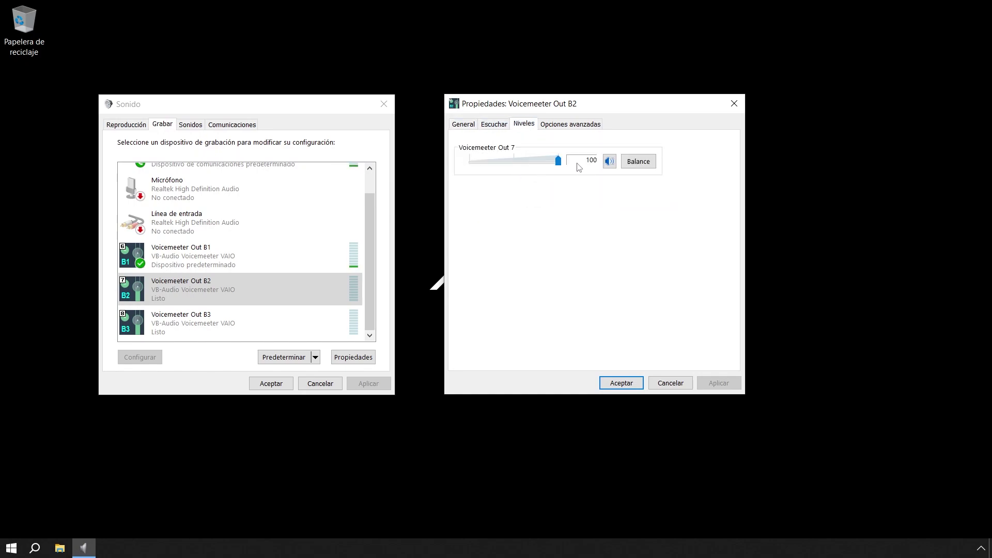
pyautogui.click(569, 127)
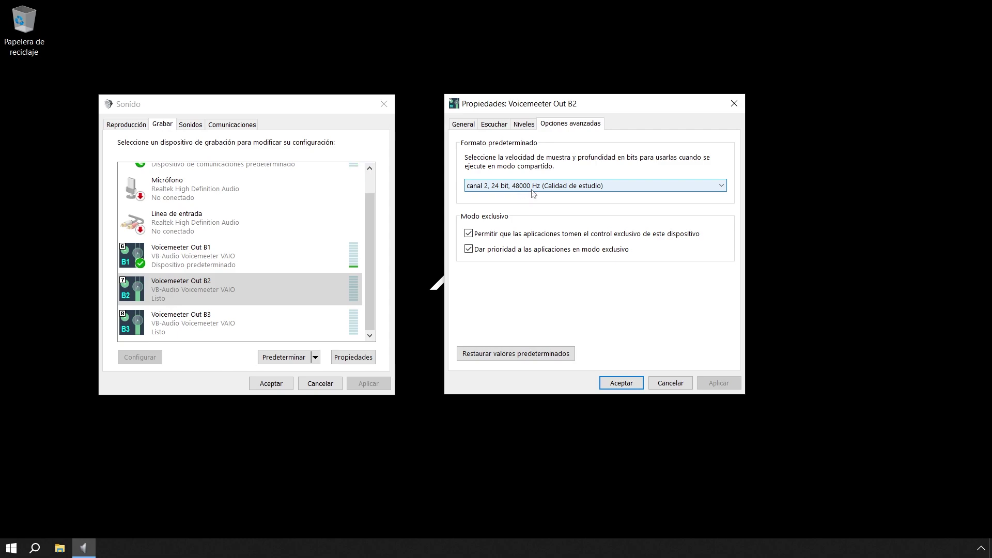
pyautogui.click(621, 383)
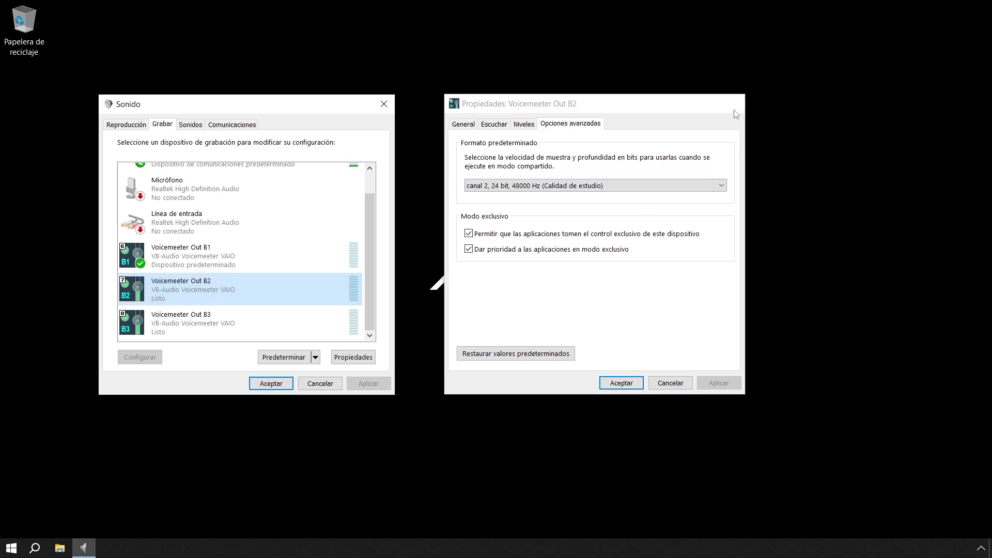
# Step: Open Voicemeeter Out B3's properties beside the Sonido window, review its listening options, level and default format, and close them
pyautogui.click(255, 324)
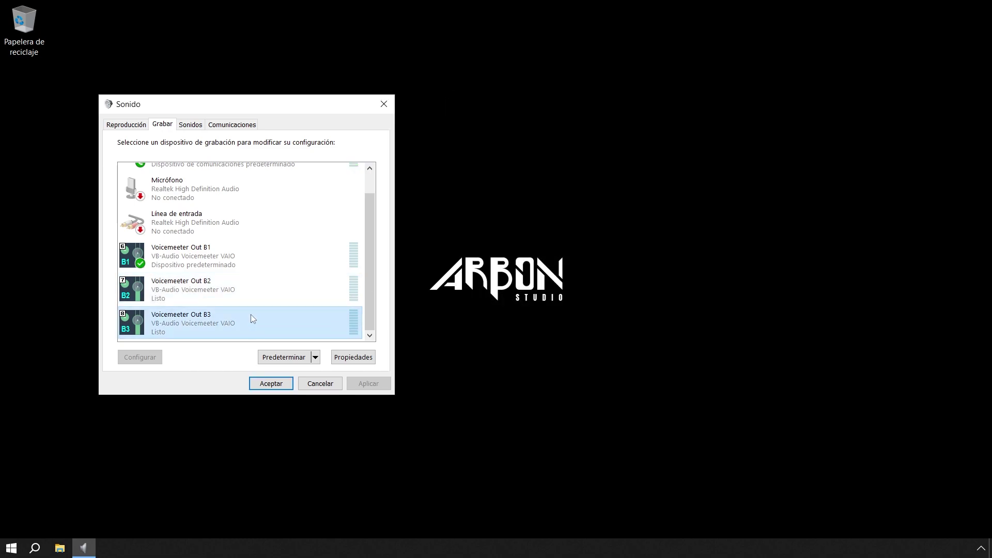
pyautogui.rightClick(253, 318)
pyautogui.click(309, 391)
pyautogui.moveTo(327, 157); pyautogui.dragTo(665, 108)
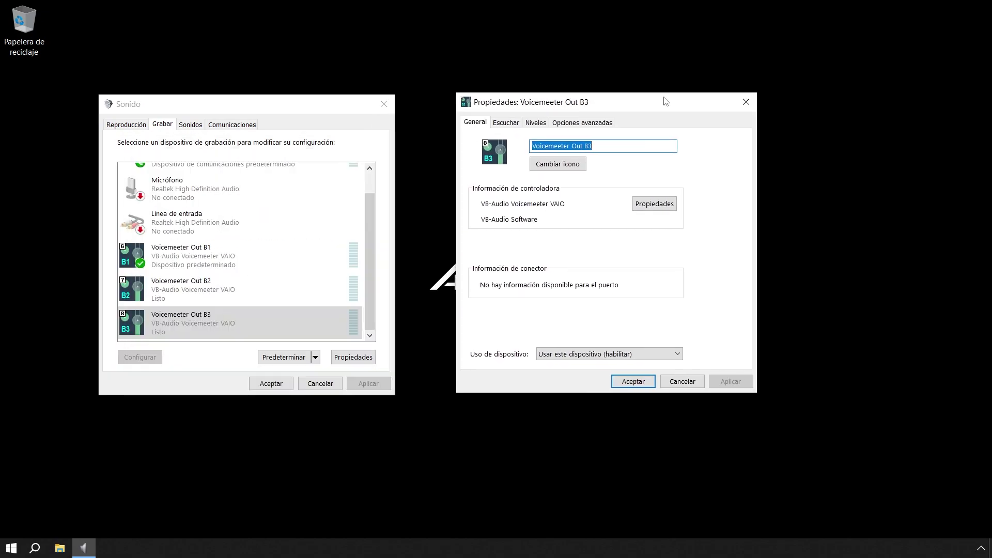
pyautogui.click(506, 122)
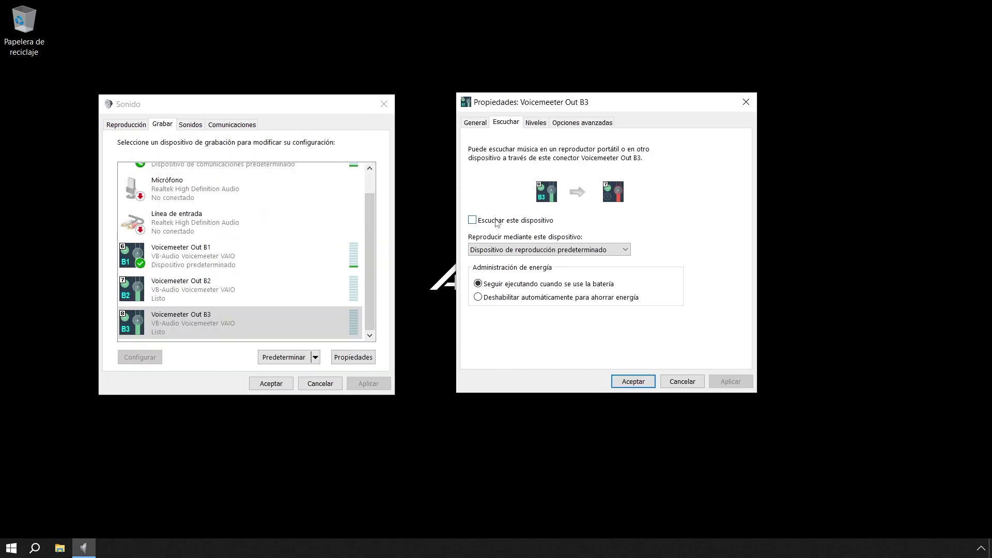
pyautogui.click(540, 124)
pyautogui.click(583, 122)
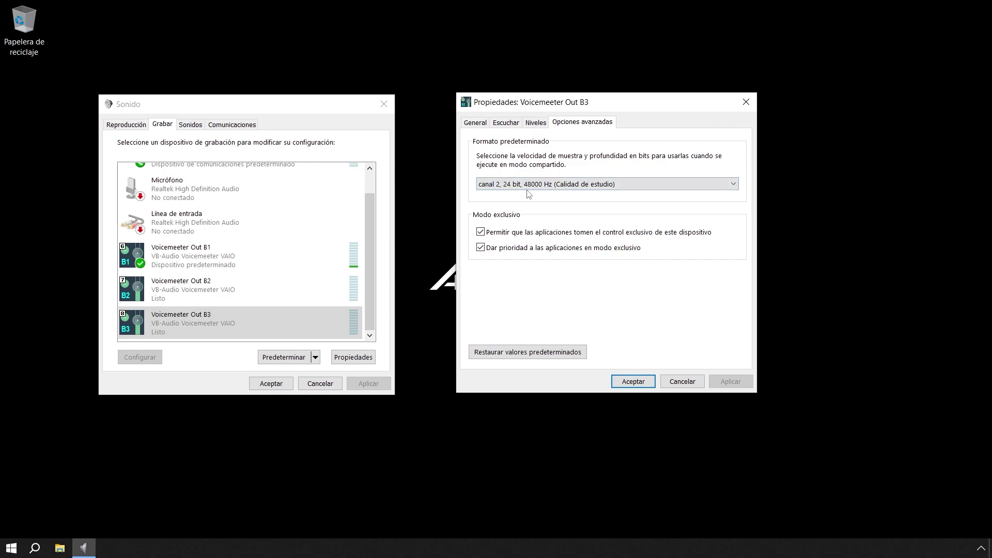
pyautogui.click(633, 381)
# Step: Review the Windows sound scheme with its program events and the communications volume options, and close the Sonido window
pyautogui.moveTo(372, 240); pyautogui.dragTo(372, 220)
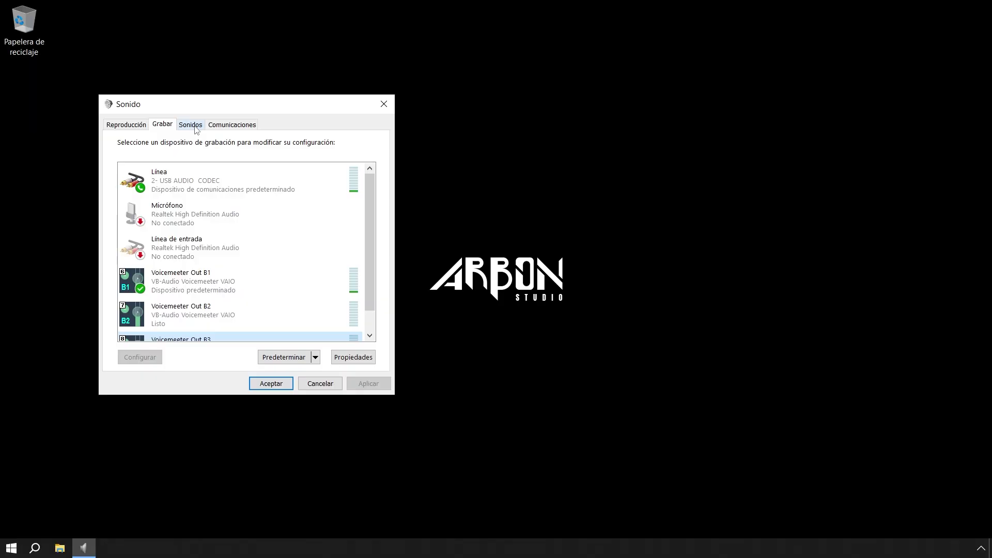
pyautogui.click(191, 125)
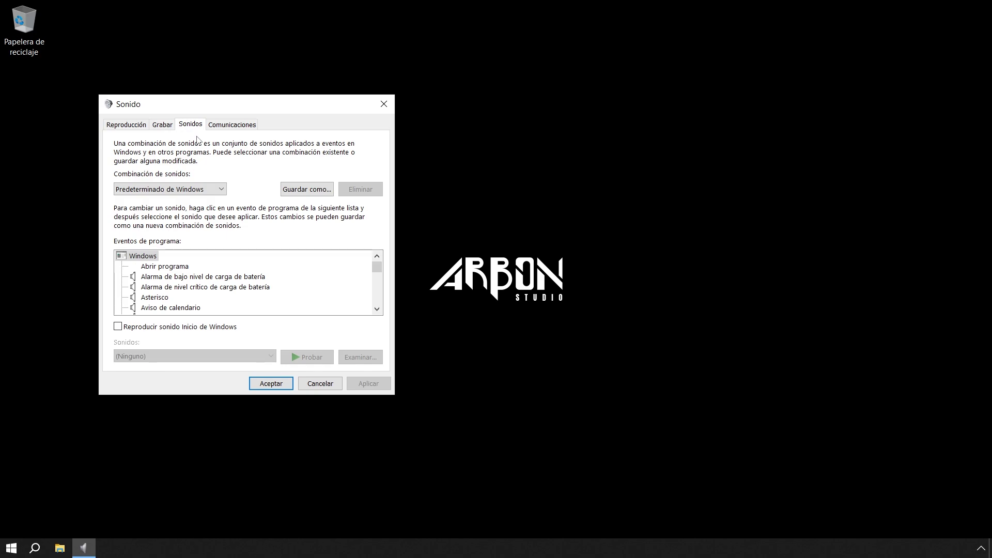
pyautogui.moveTo(376, 266); pyautogui.dragTo(374, 316)
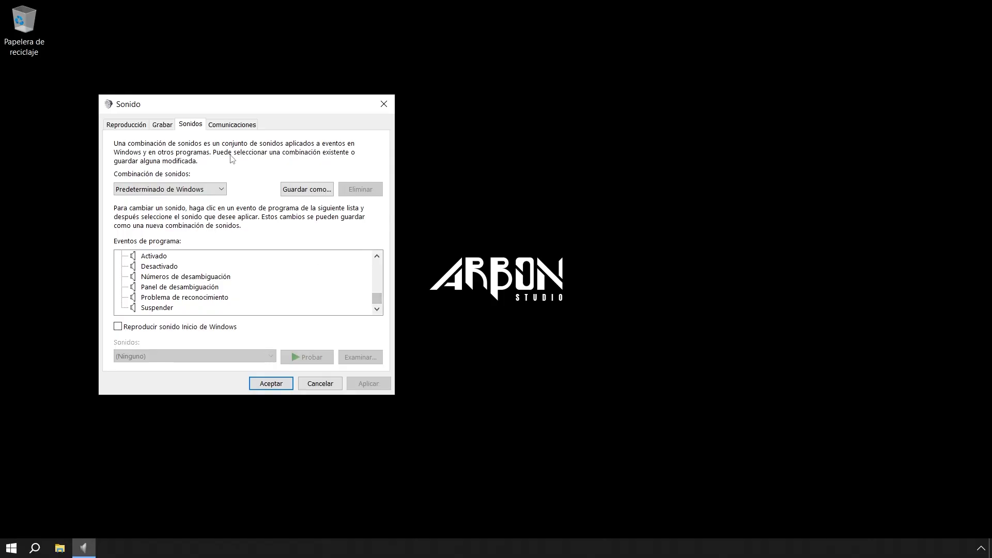
pyautogui.click(226, 126)
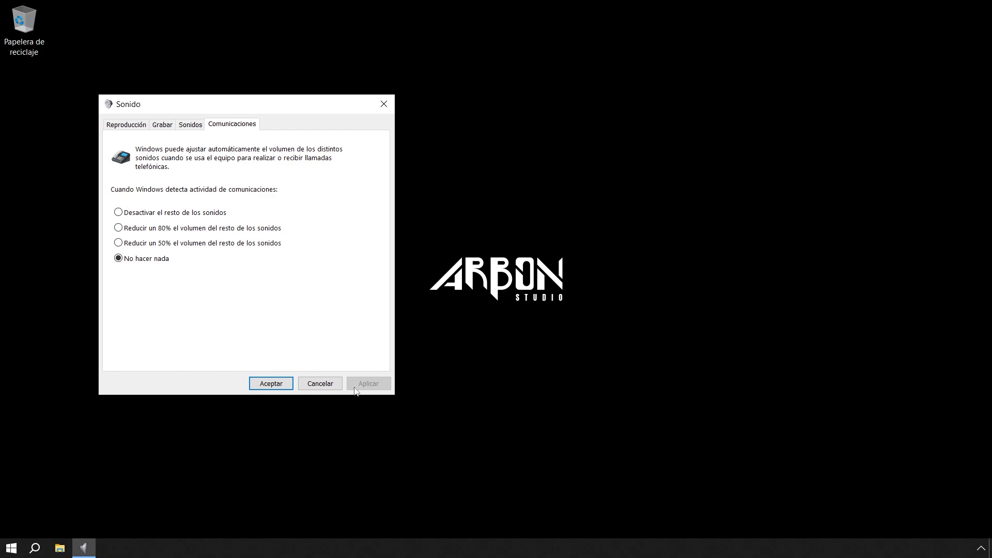
pyautogui.click(387, 103)
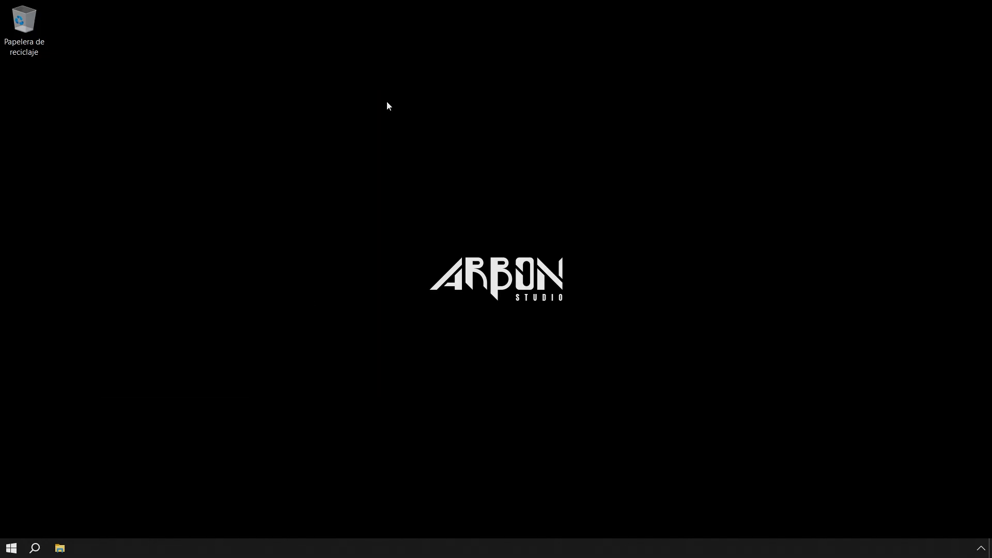